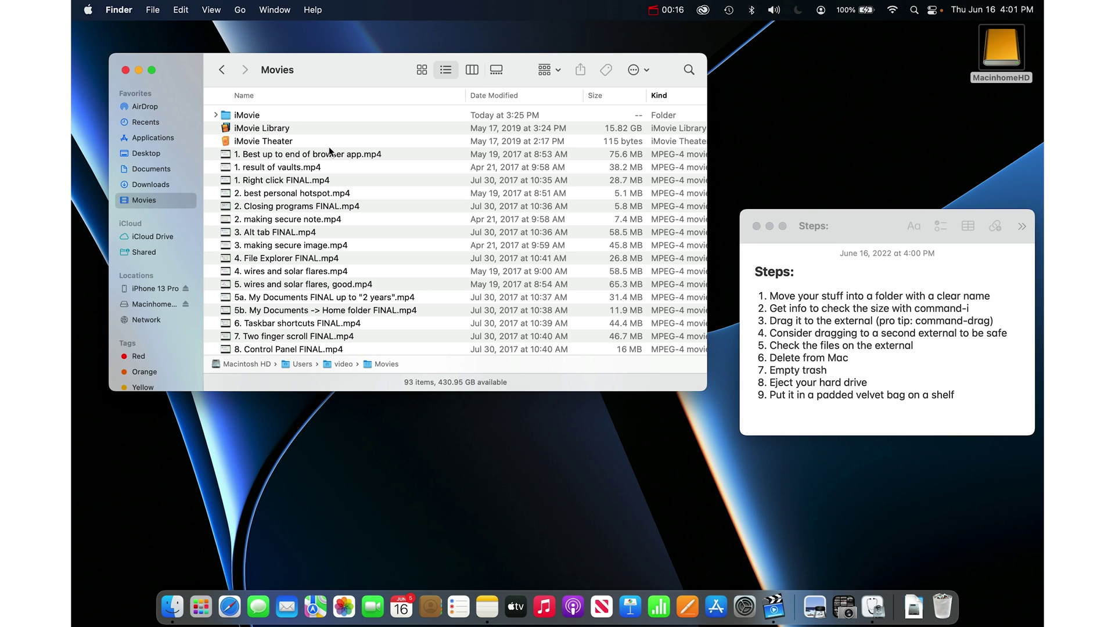
Select all 90 video files in the Movies folder as one range.
{"action": "left_click", "coordinate": [392, 158]}
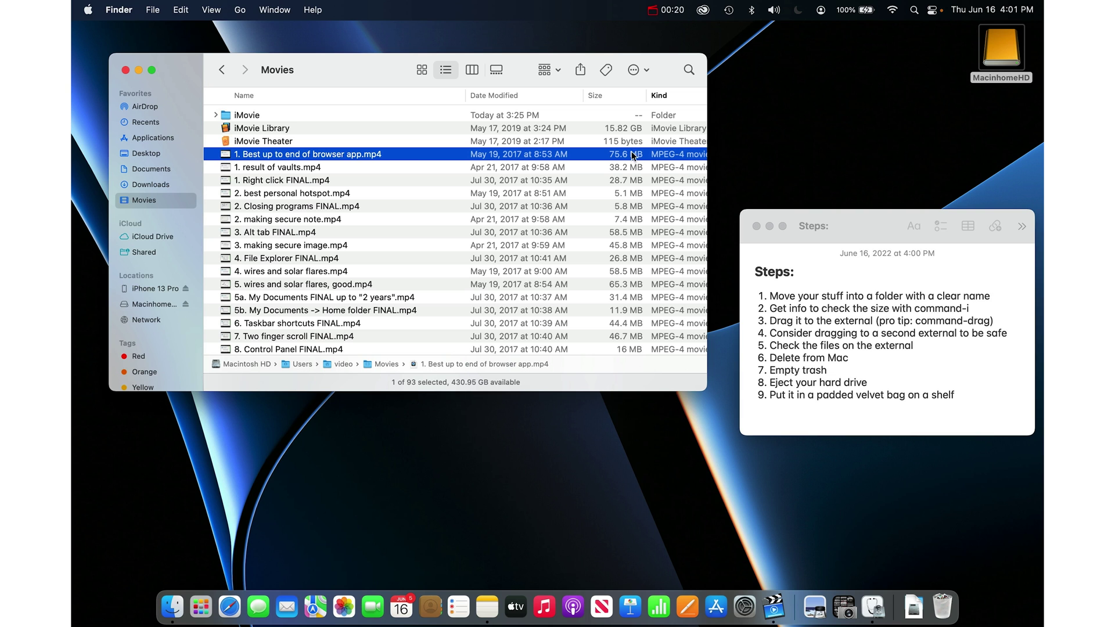
{"action": "scroll", "coordinate": [386, 162], "scroll_direction": "down", "scroll_amount": 20}
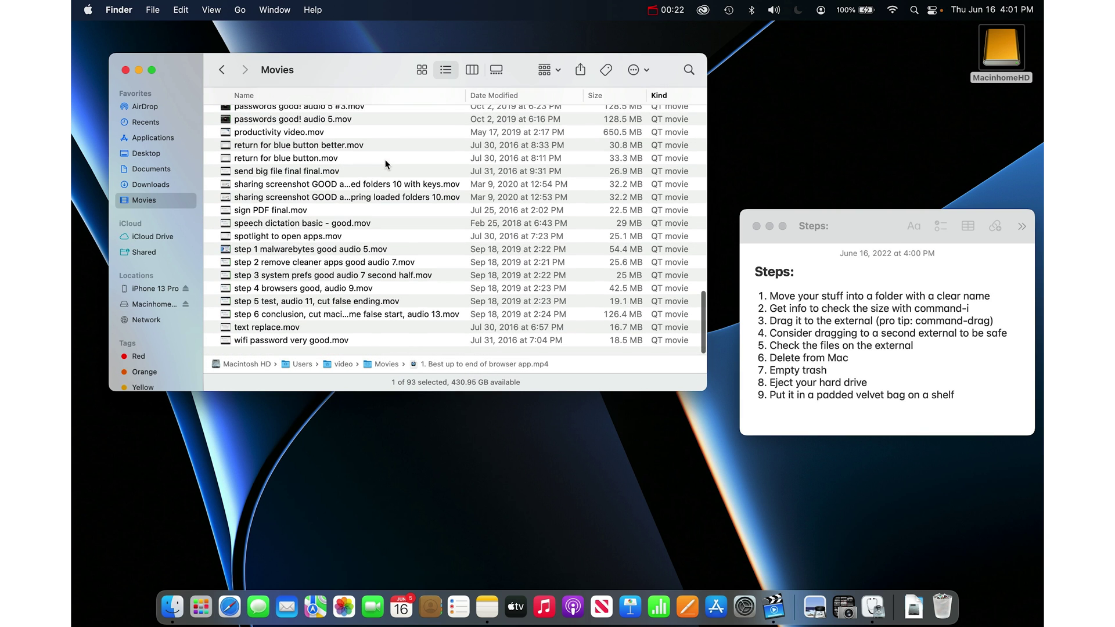
{"action": "key", "text": "shift"}
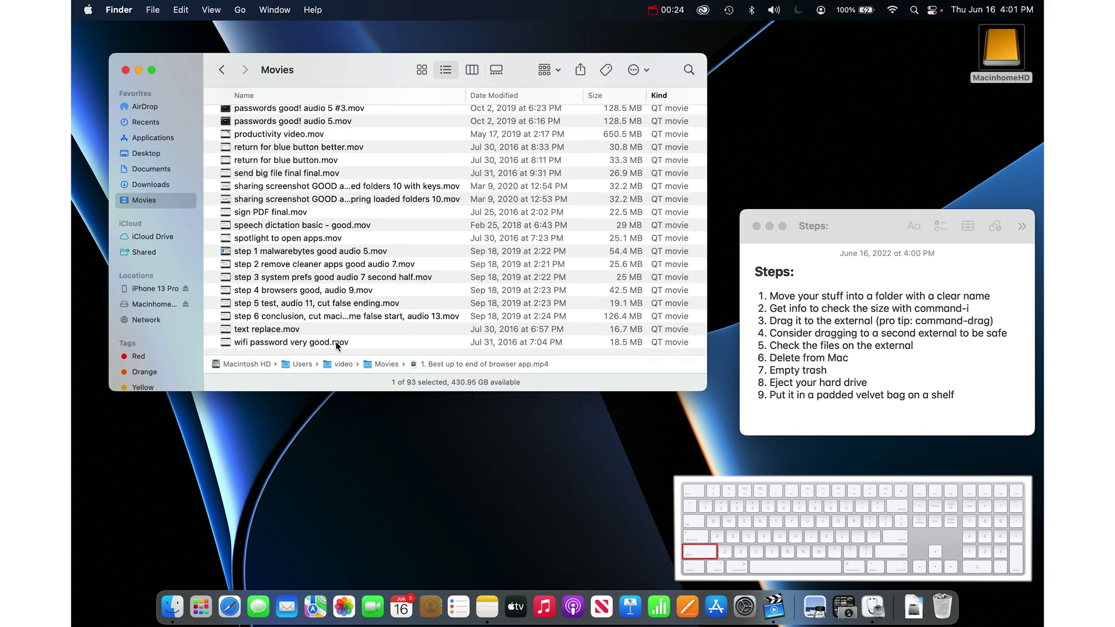
{"action": "left_click", "coordinate": [335, 342], "text": "shift"}
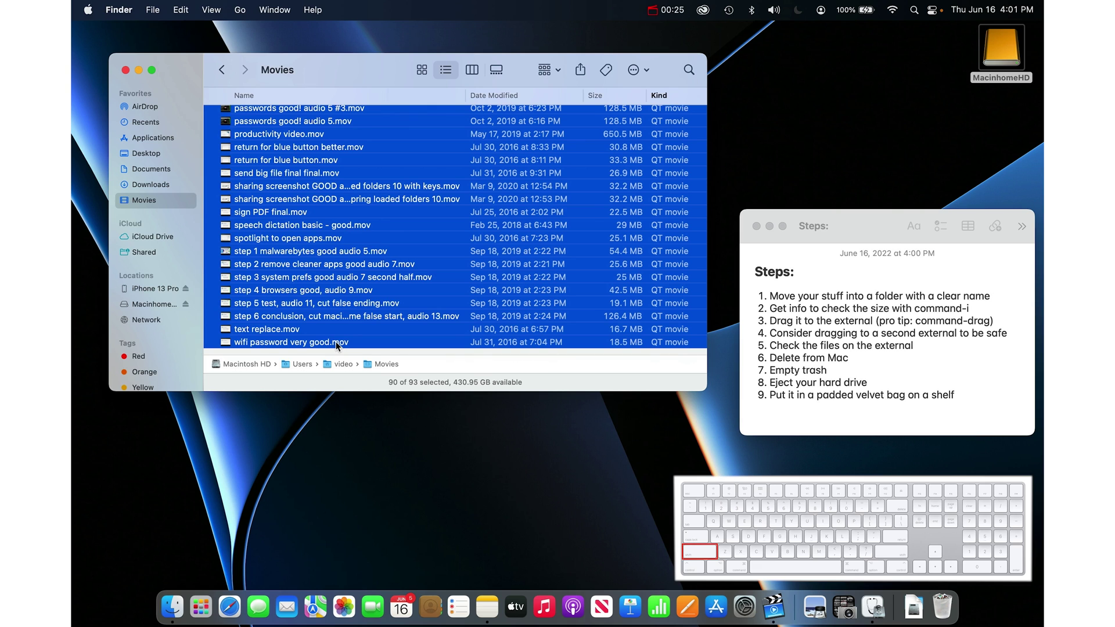
Put the selected videos into a new folder named 'Video offload from Mac to External June 2022'.
{"action": "left_click", "coordinate": [153, 10]}
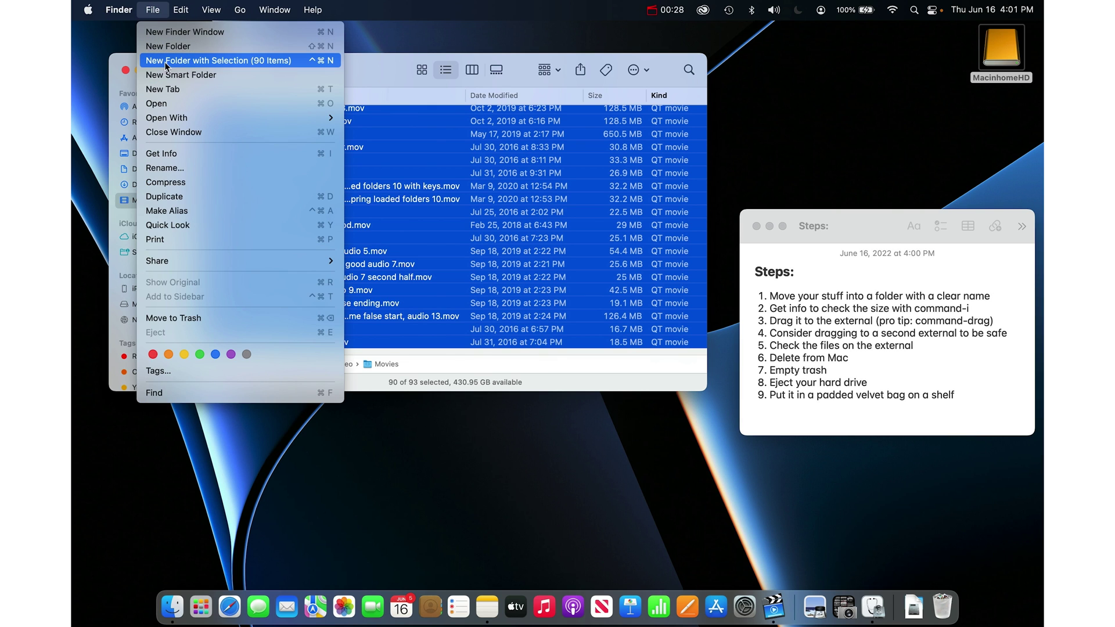
{"action": "left_click", "coordinate": [191, 60]}
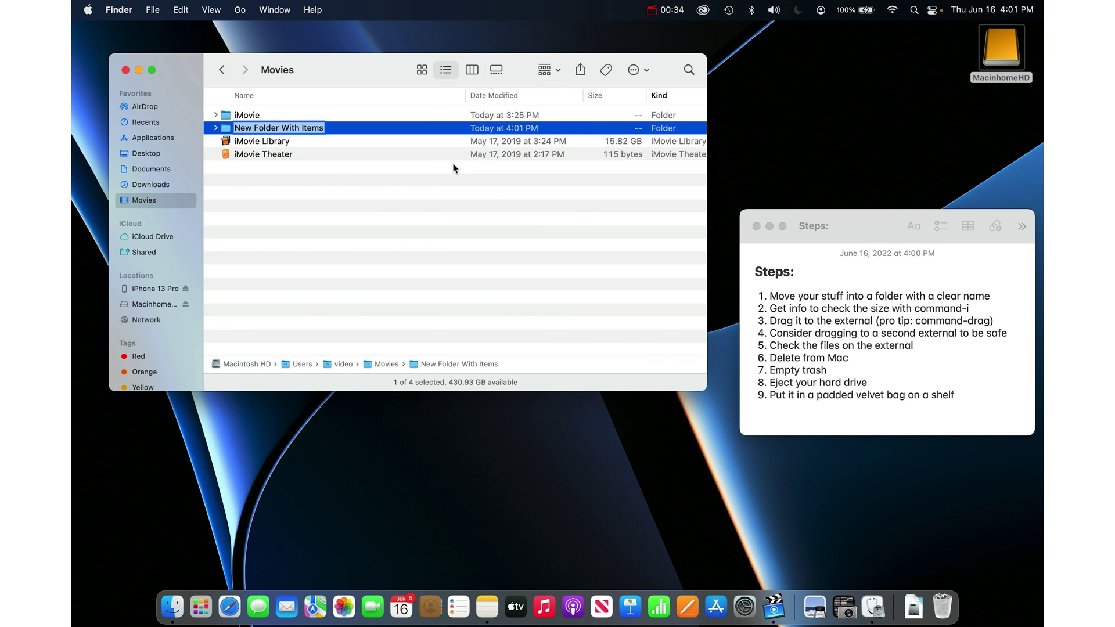
{"action": "type", "text": "Videoi"}
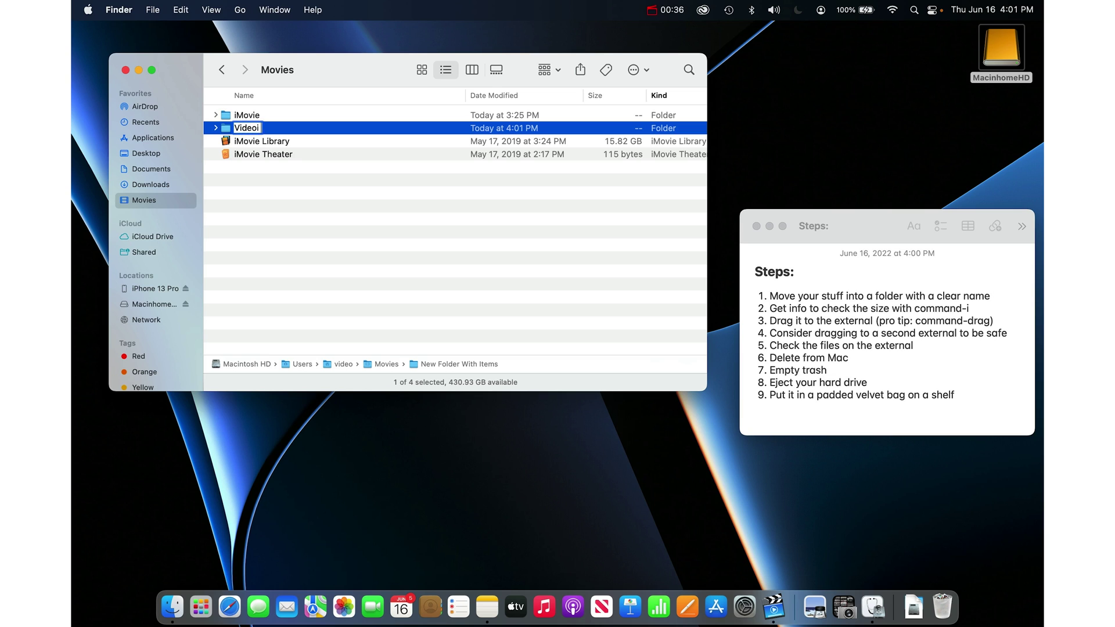
{"action": "key", "text": "BackSpace"}
{"action": "type", "text": " offload from"}
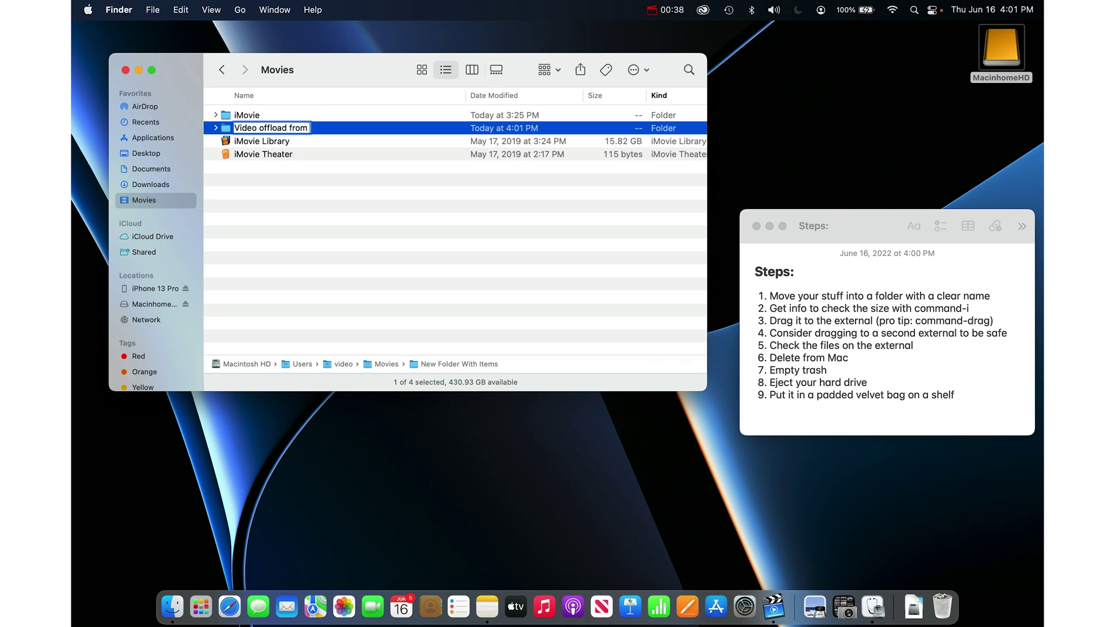
{"action": "type", "text": " Mac to External June 2022"}
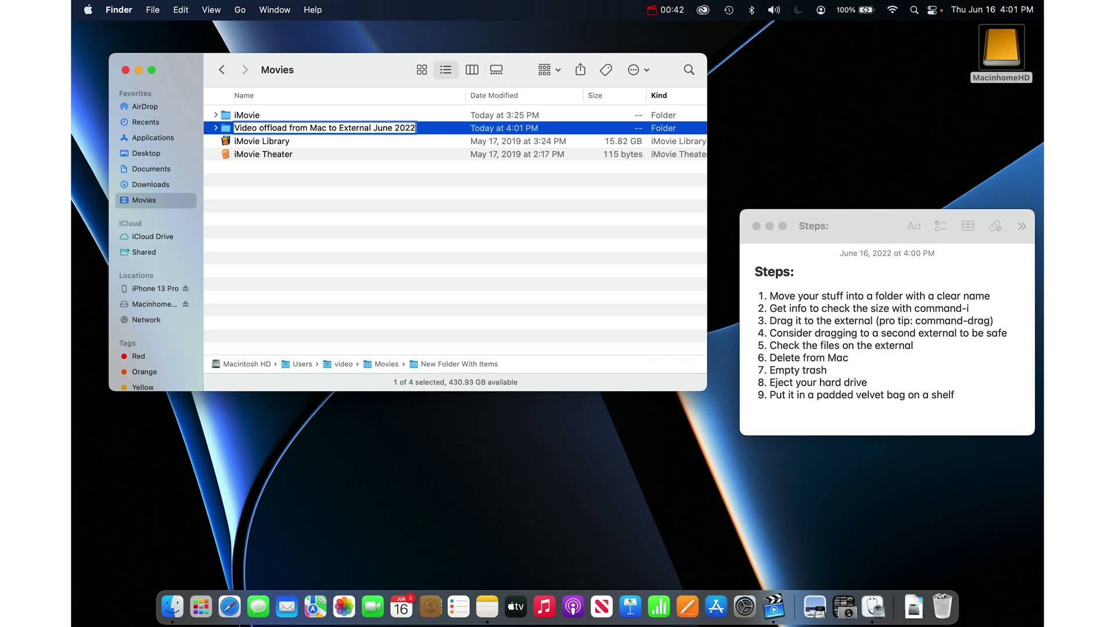
{"action": "key", "text": "Return"}
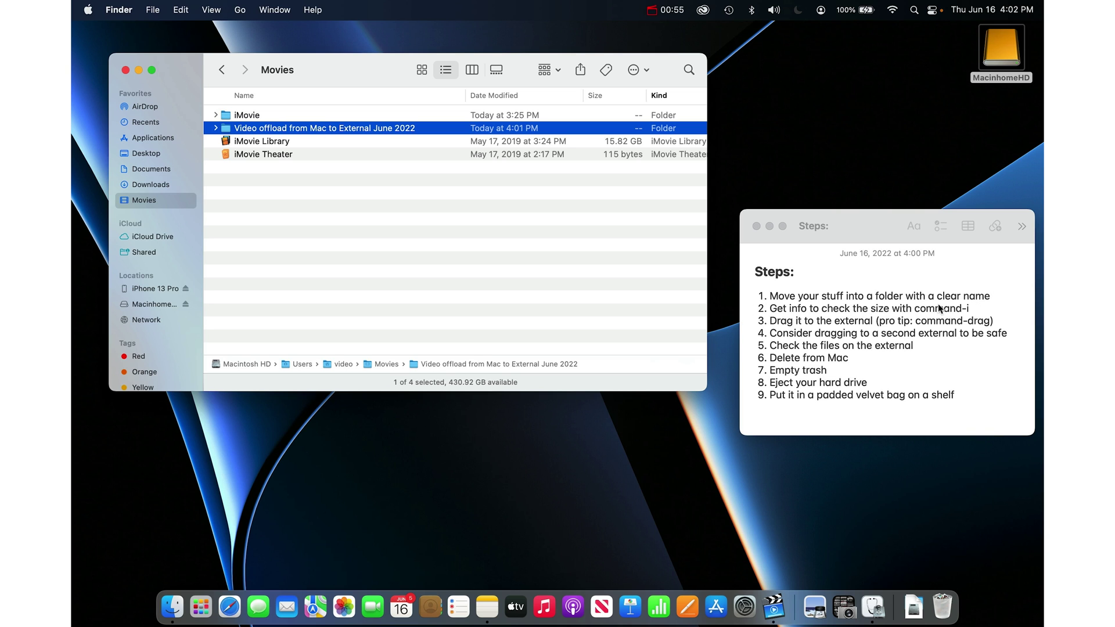
Check that the folder is 5.2 GB, then copy it onto the MacinhomeHD external drive.
{"action": "key", "text": "super+i"}
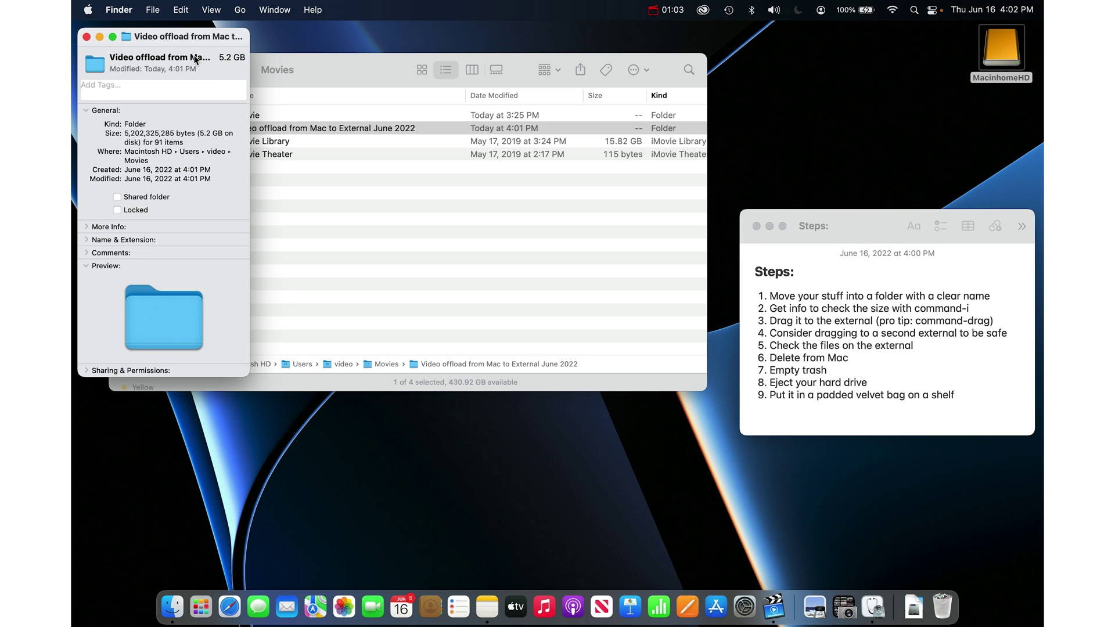
{"action": "left_click", "coordinate": [86, 37]}
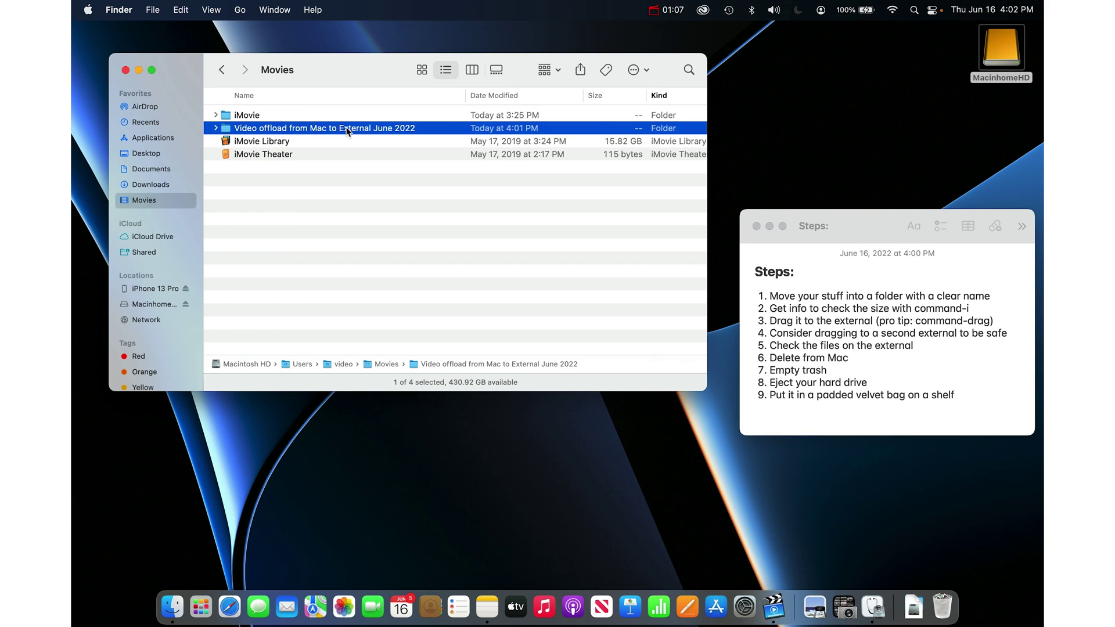
{"action": "left_click_drag", "start_coordinate": [367, 128], "coordinate": [1000, 51]}
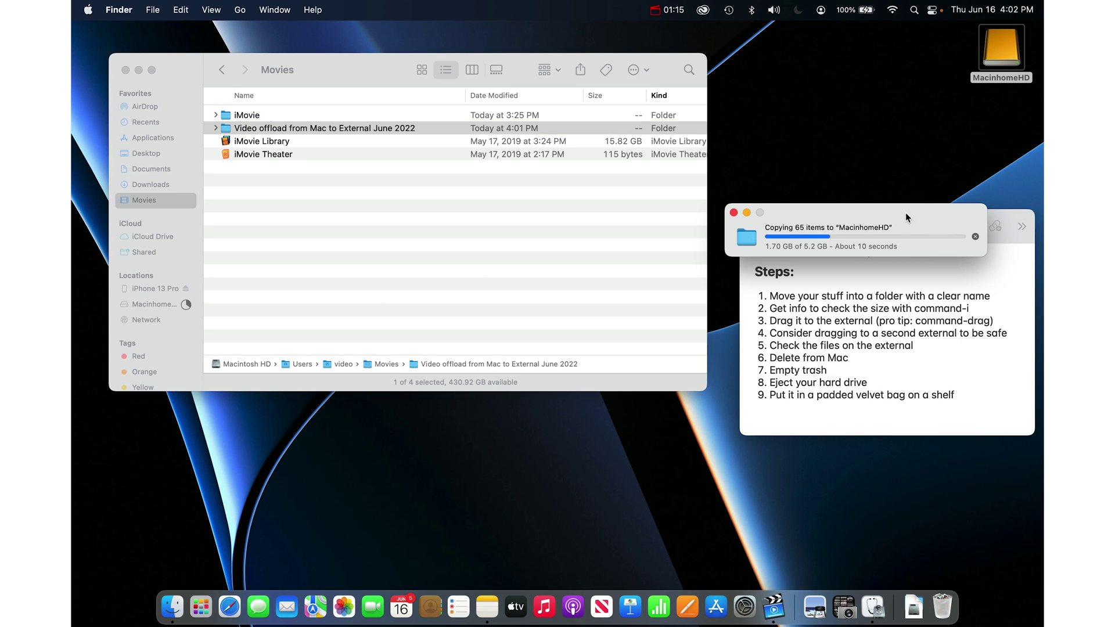
{"action": "left_click_drag", "start_coordinate": [905, 211], "coordinate": [897, 127]}
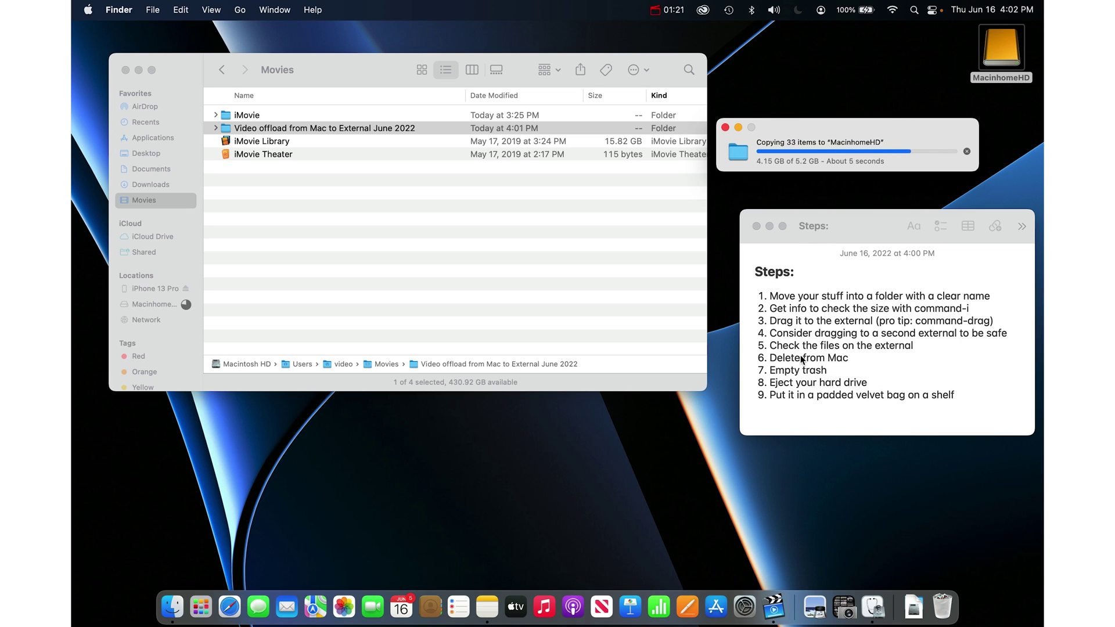
{"action": "left_click", "coordinate": [779, 334]}
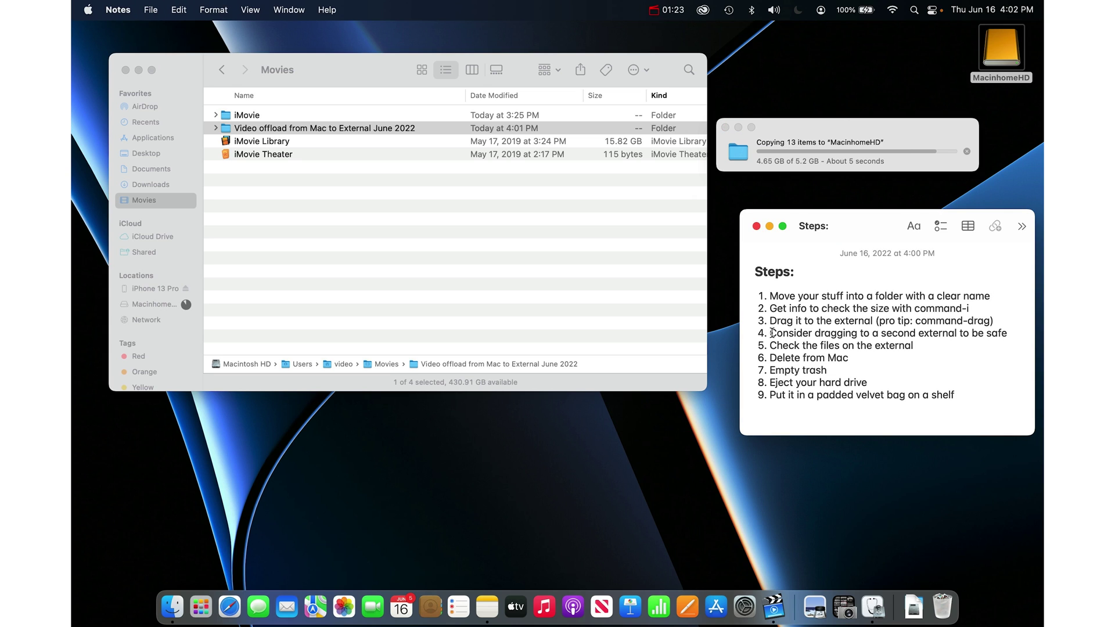
{"action": "left_click_drag", "start_coordinate": [772, 333], "coordinate": [1007, 333]}
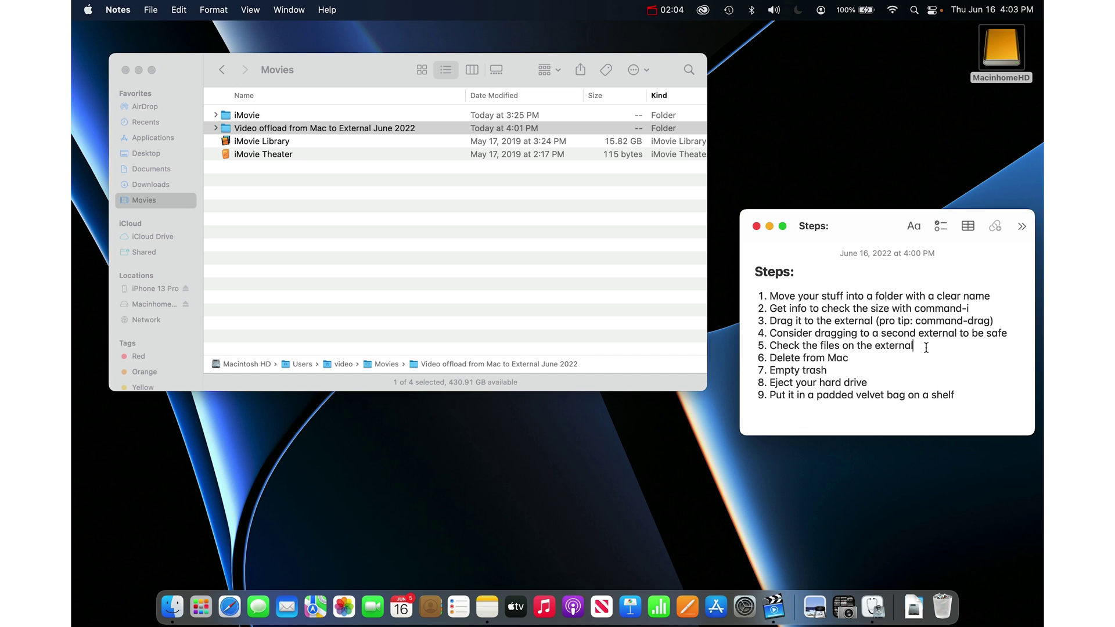
{"action": "double_click", "coordinate": [1002, 49]}
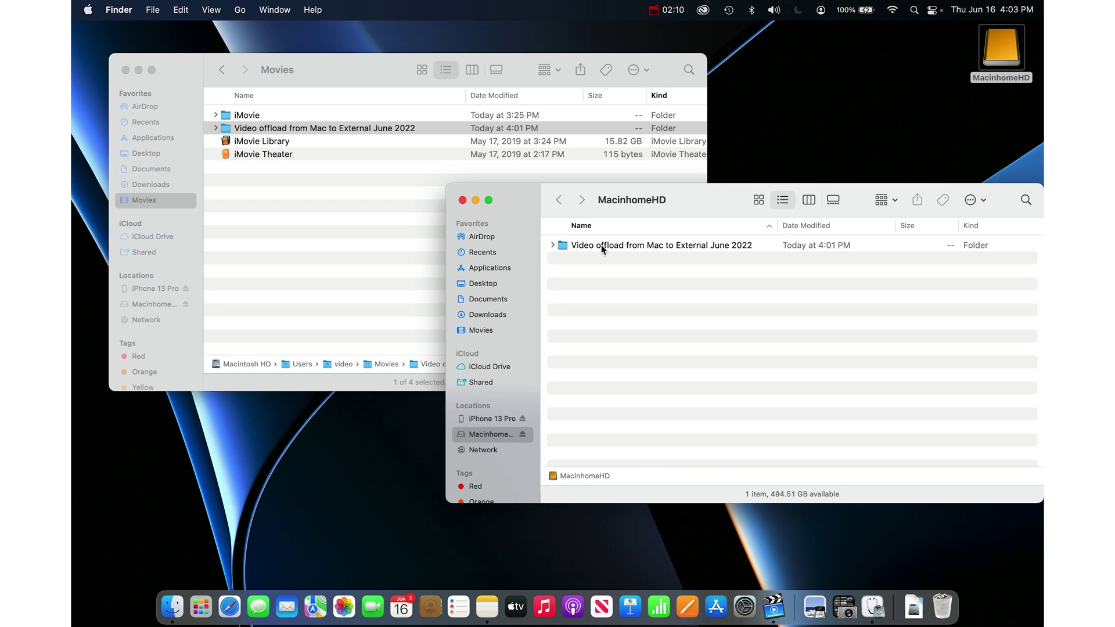
{"action": "left_click", "coordinate": [601, 245]}
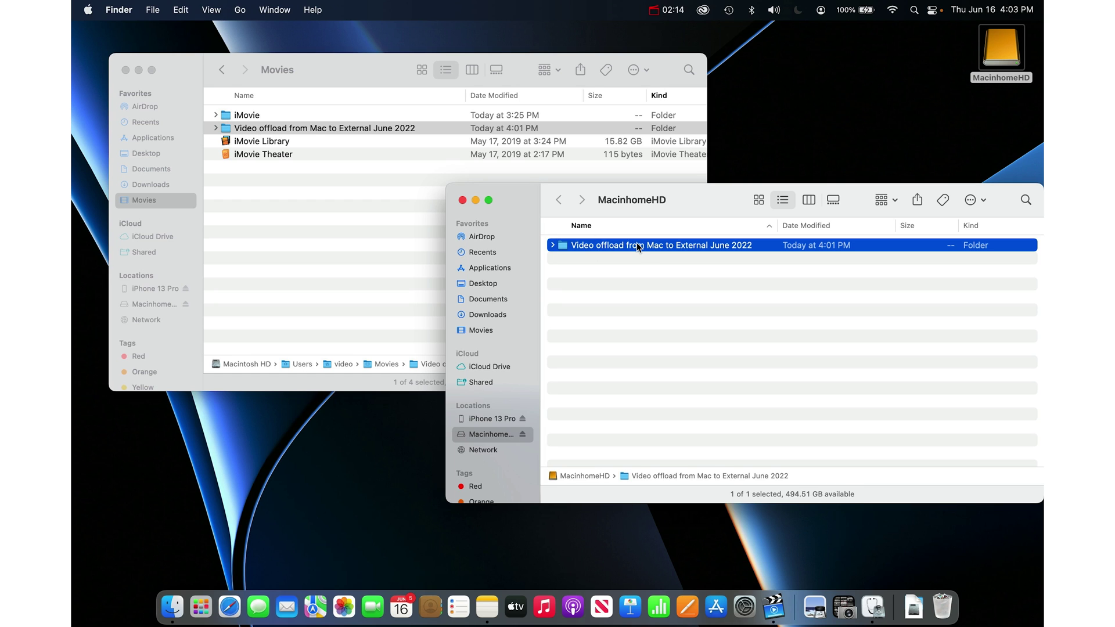
{"action": "key", "text": "super+i"}
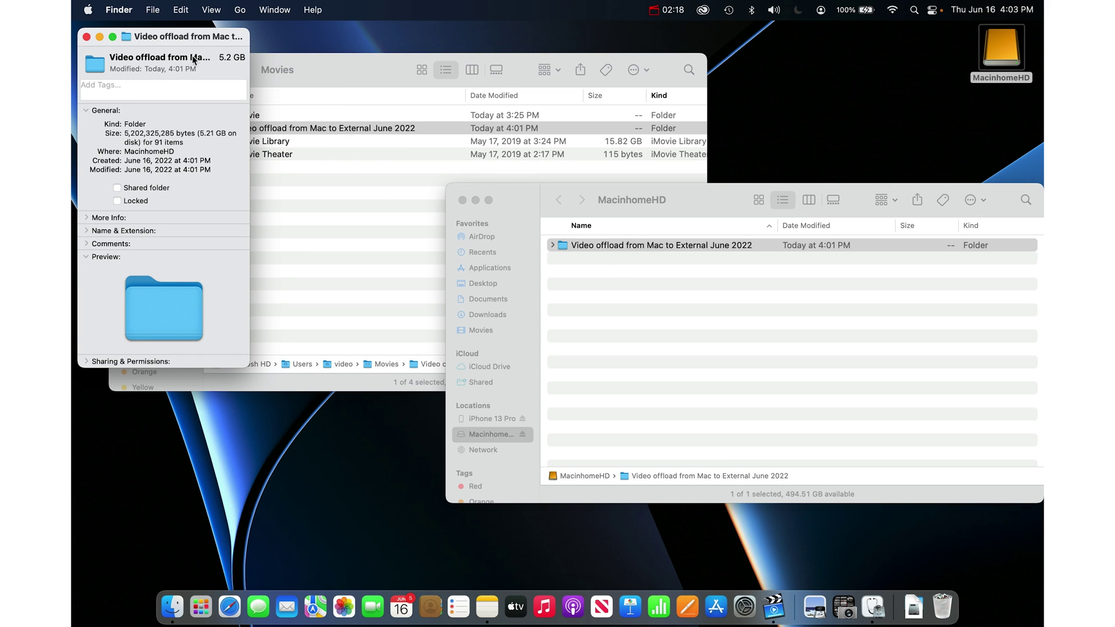
{"action": "left_click", "coordinate": [87, 37]}
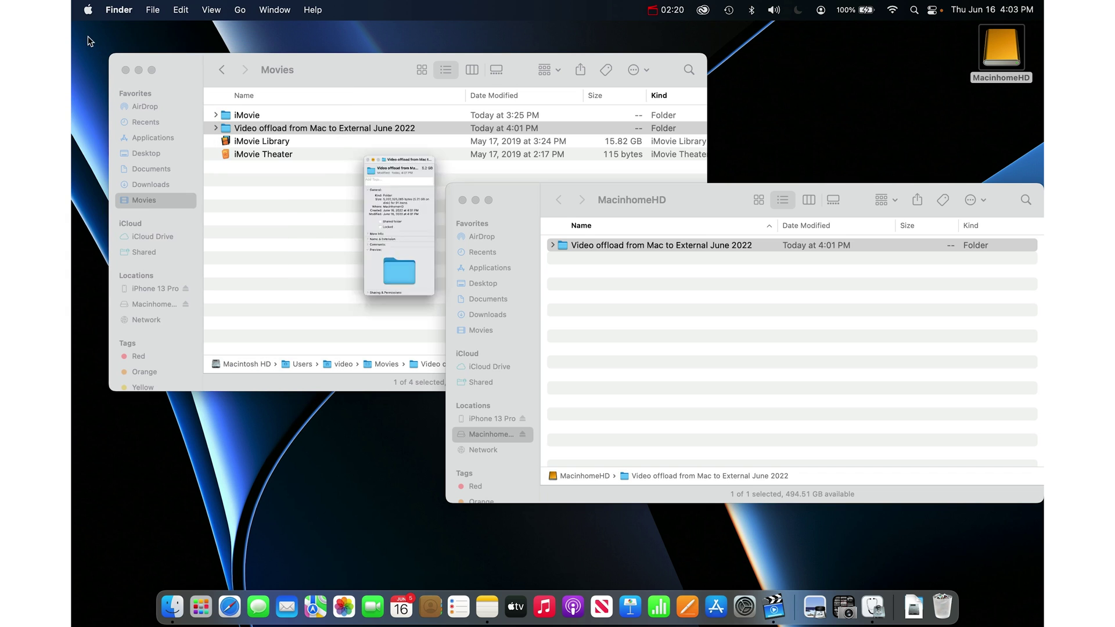
{"action": "left_click", "coordinate": [655, 246]}
{"action": "double_click", "coordinate": [665, 247]}
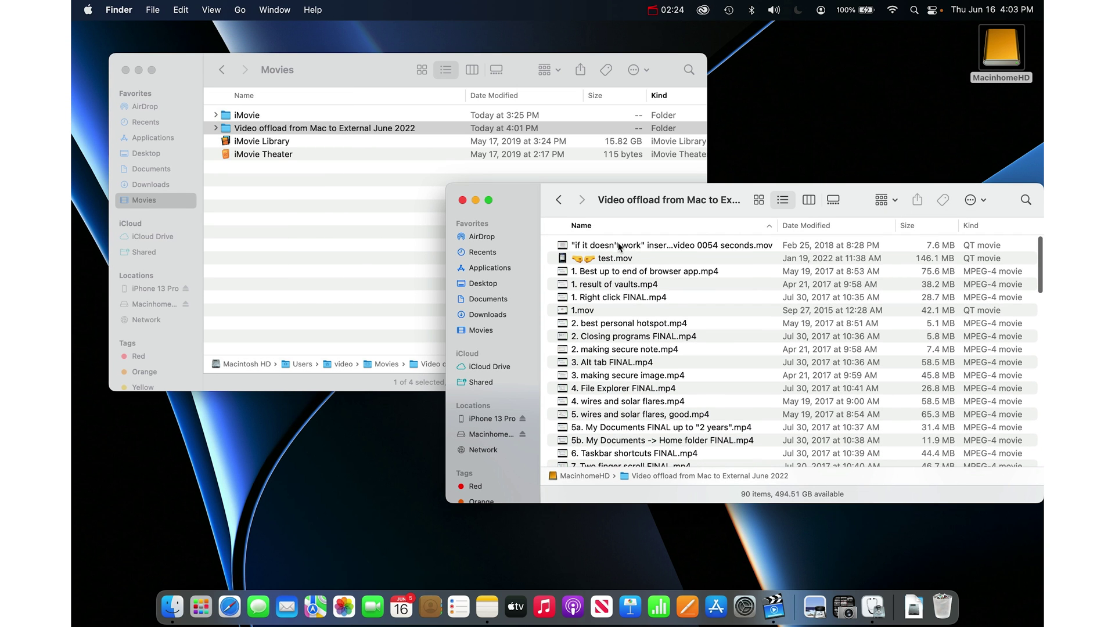
{"action": "scroll", "coordinate": [626, 247], "scroll_direction": "down", "scroll_amount": 10}
{"action": "scroll", "coordinate": [625, 246], "scroll_direction": "down", "scroll_amount": 5}
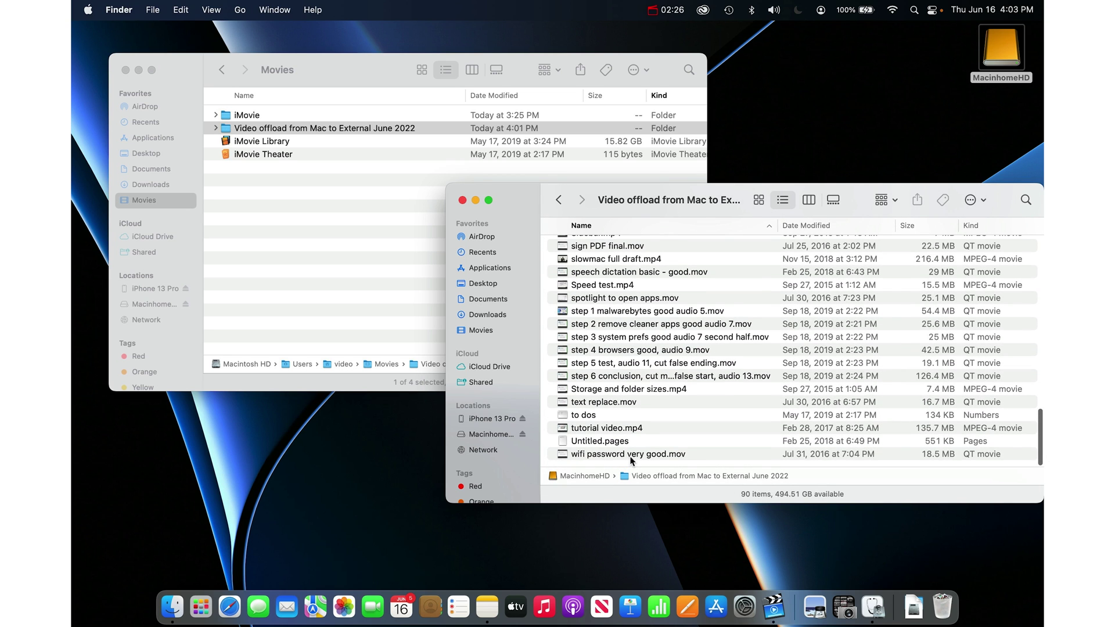
{"action": "left_click", "coordinate": [462, 200]}
Send the Video offload folder in Movies to the Trash with Command-Delete.
{"action": "left_click", "coordinate": [941, 363]}
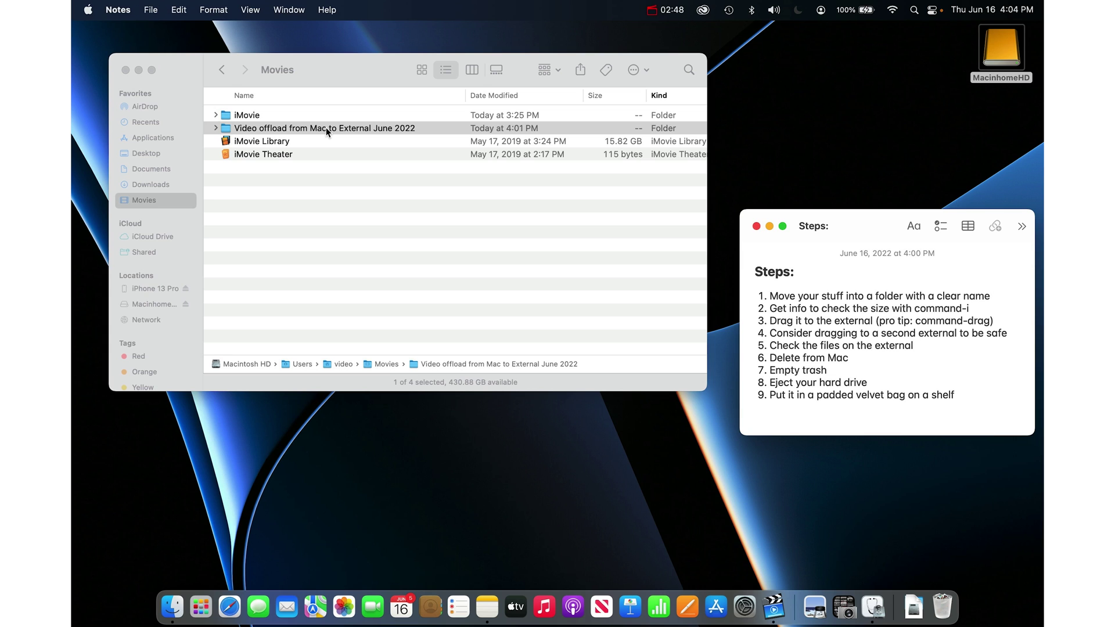
{"action": "left_click", "coordinate": [326, 127]}
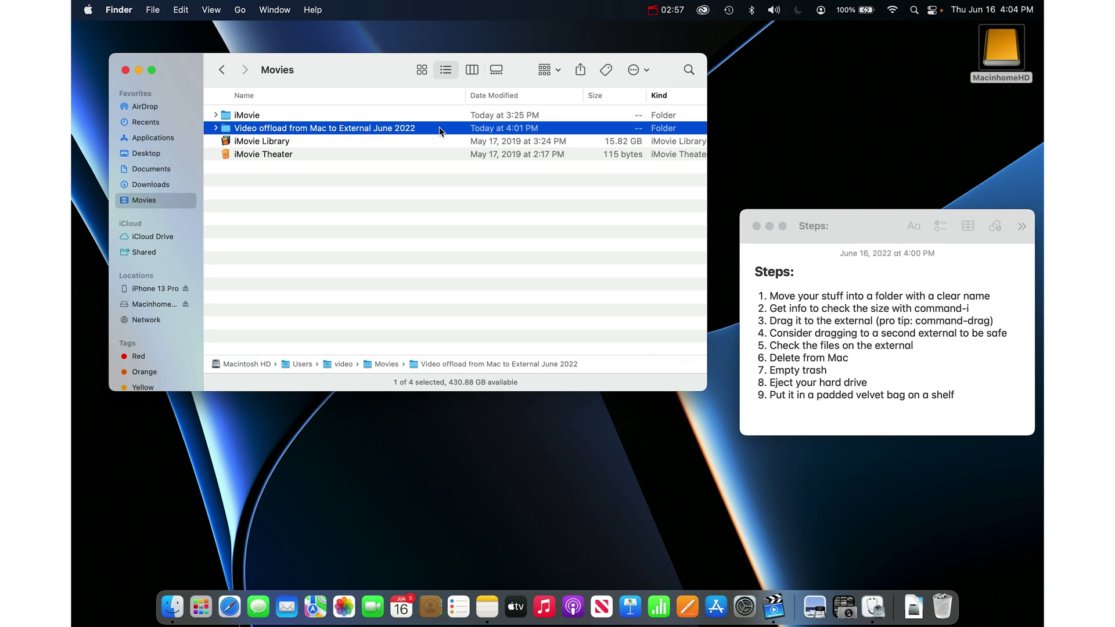
{"action": "left_click_drag", "start_coordinate": [439, 126], "coordinate": [477, 238]}
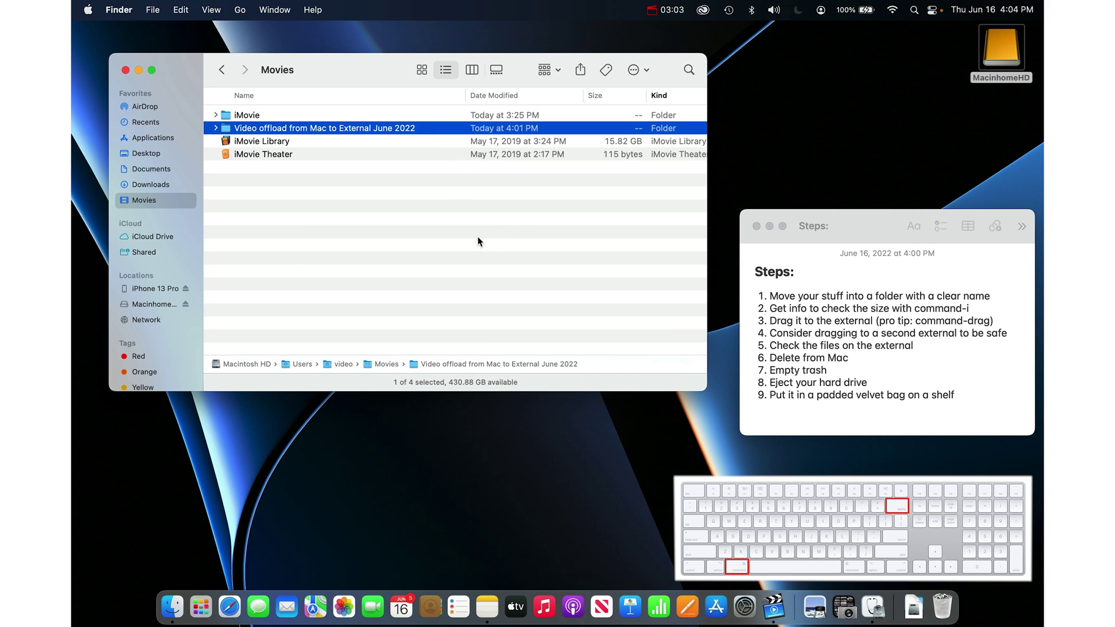
{"action": "key", "text": "super+BackSpace"}
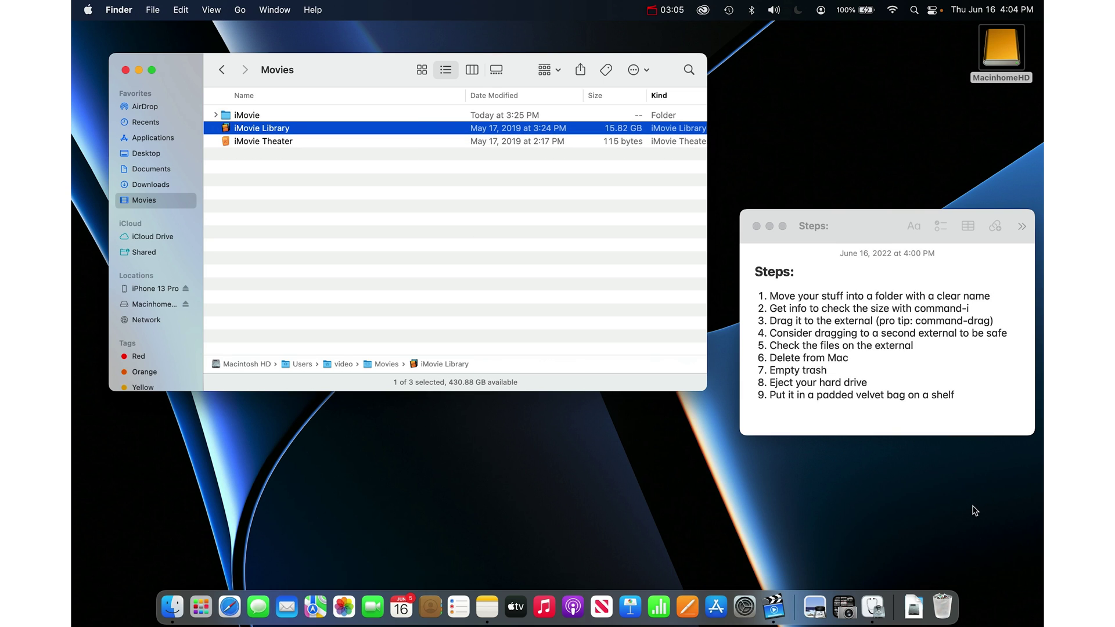
{"action": "right_click", "coordinate": [941, 612]}
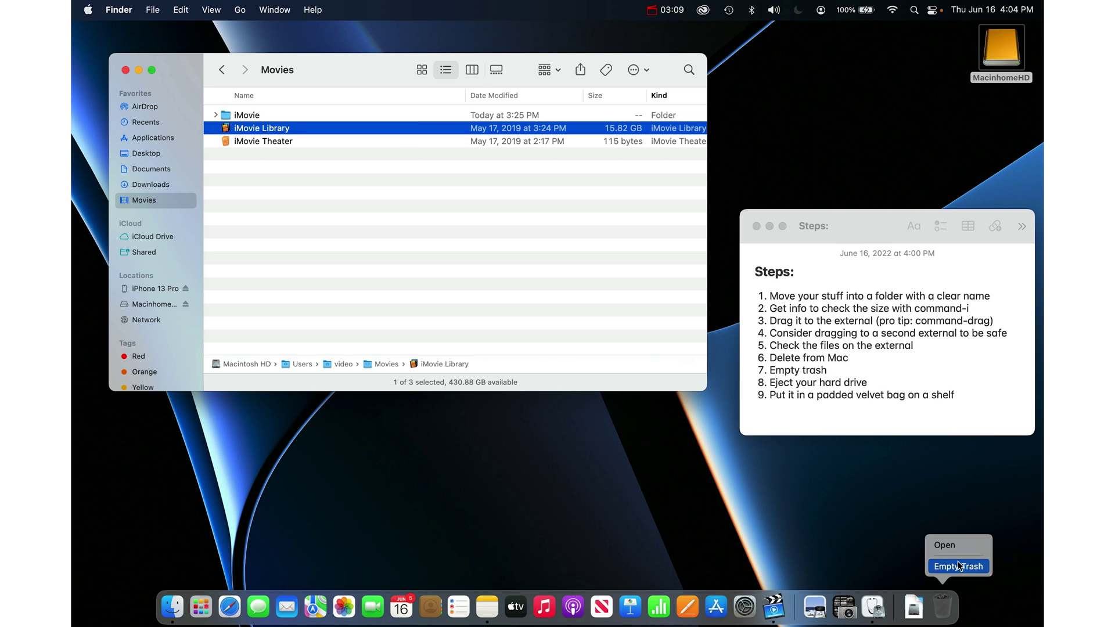
{"action": "left_click", "coordinate": [943, 621]}
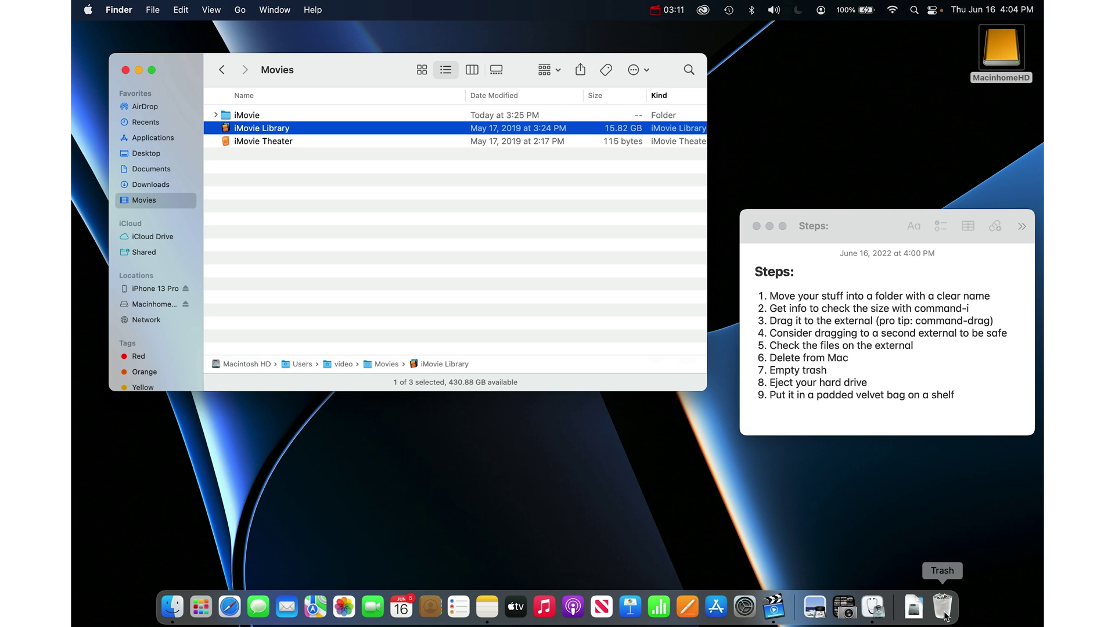
{"action": "left_click", "coordinate": [943, 614]}
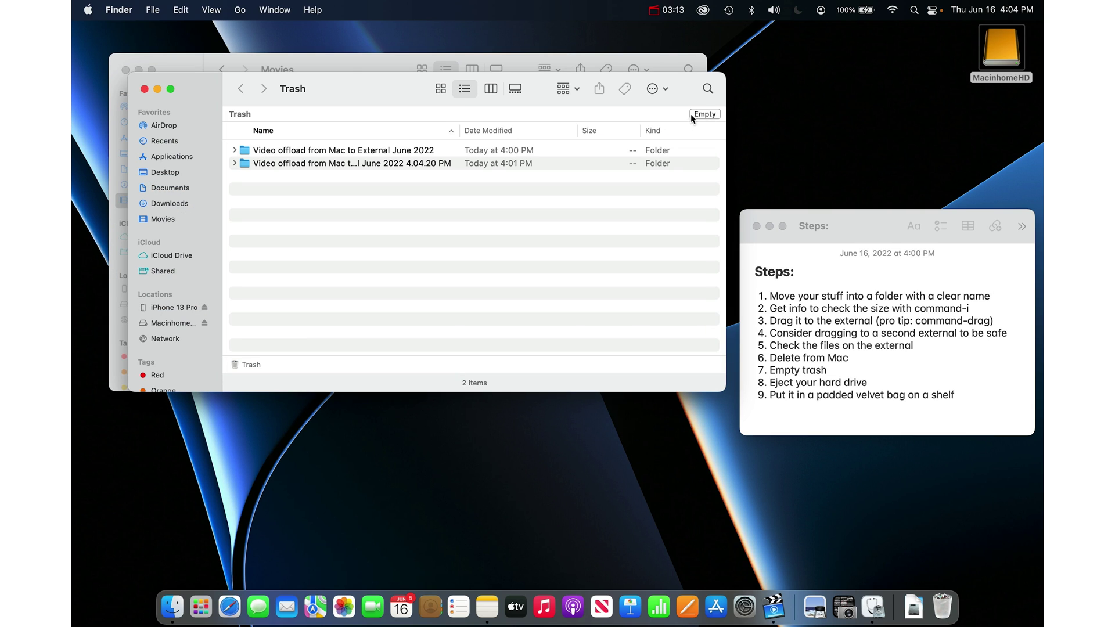
{"action": "left_click", "coordinate": [145, 89]}
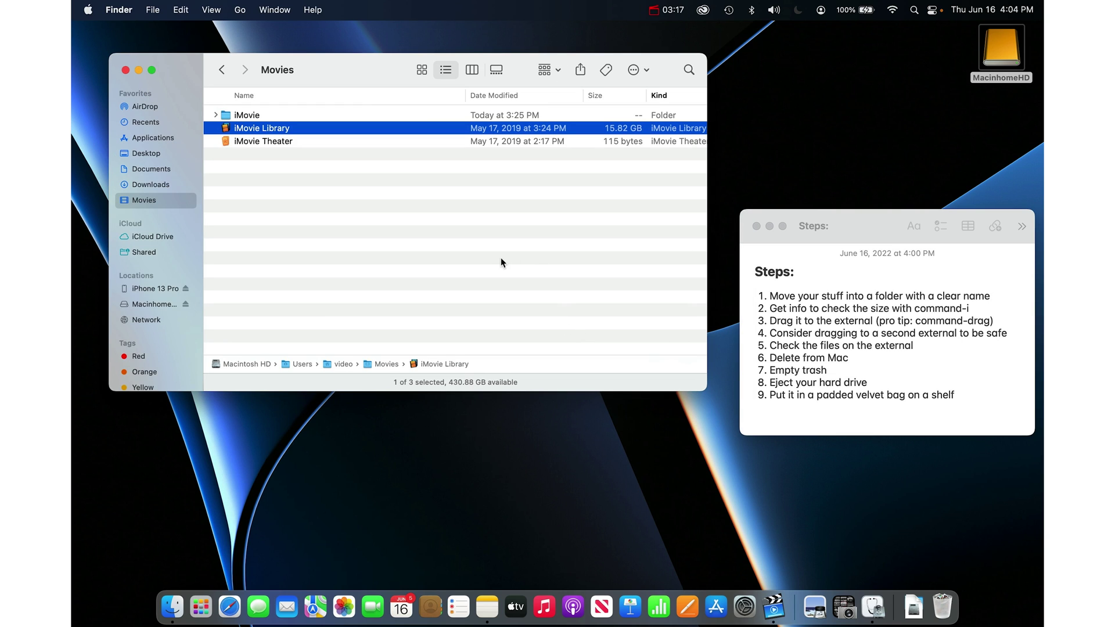
Eject MacinhomeHD by dragging its desktop icon onto the Dock's Eject icon.
{"action": "right_click", "coordinate": [998, 44]}
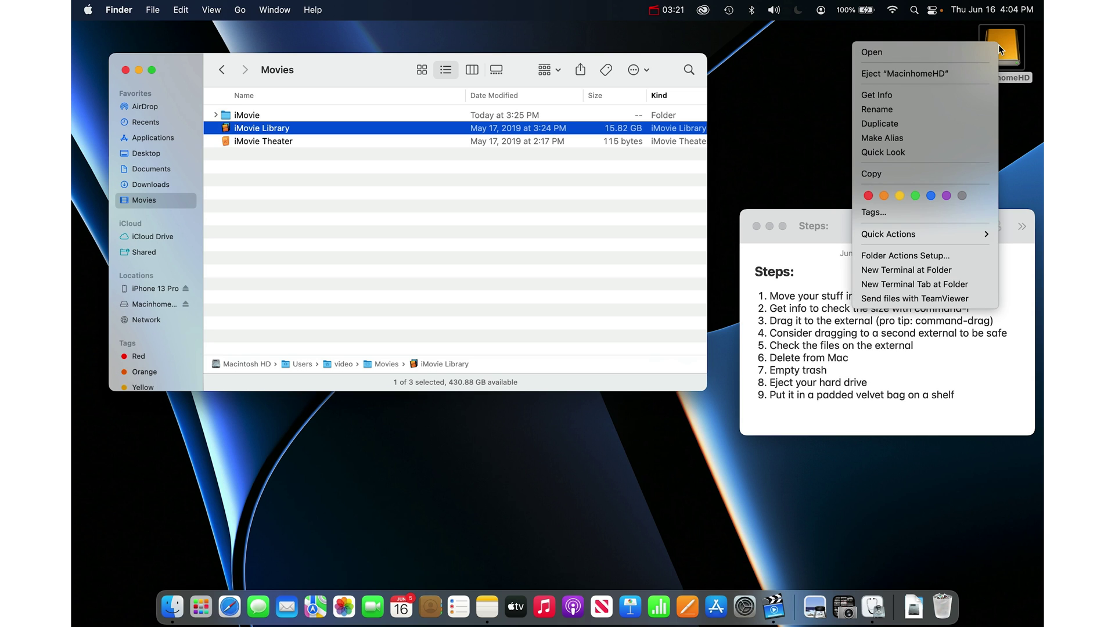
{"action": "left_click", "coordinate": [1002, 51]}
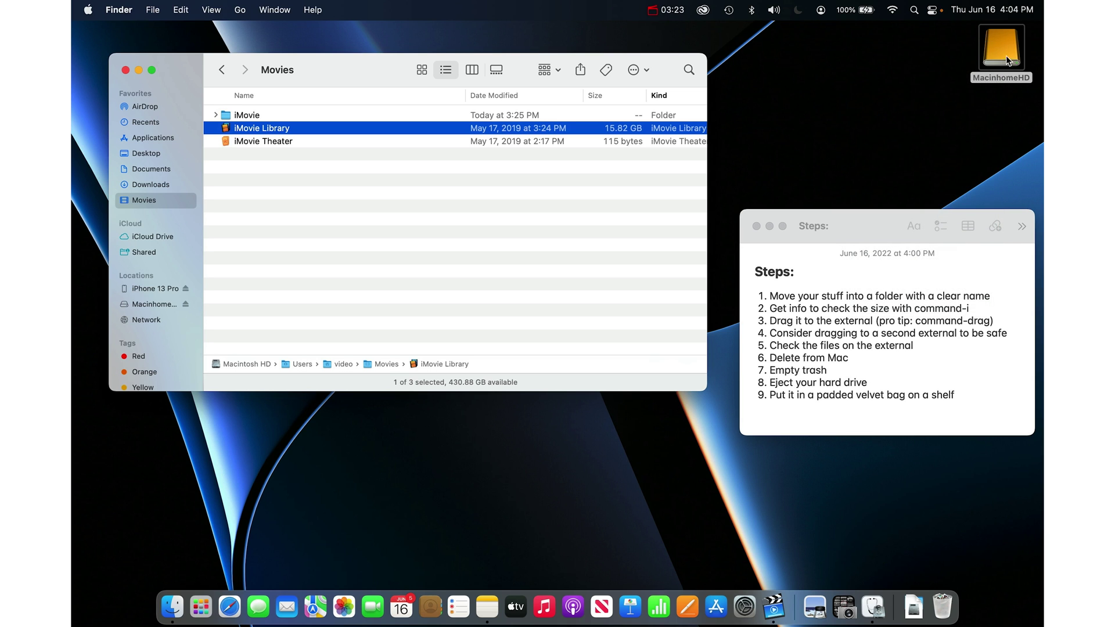
{"action": "left_click_drag", "start_coordinate": [999, 52], "coordinate": [945, 603]}
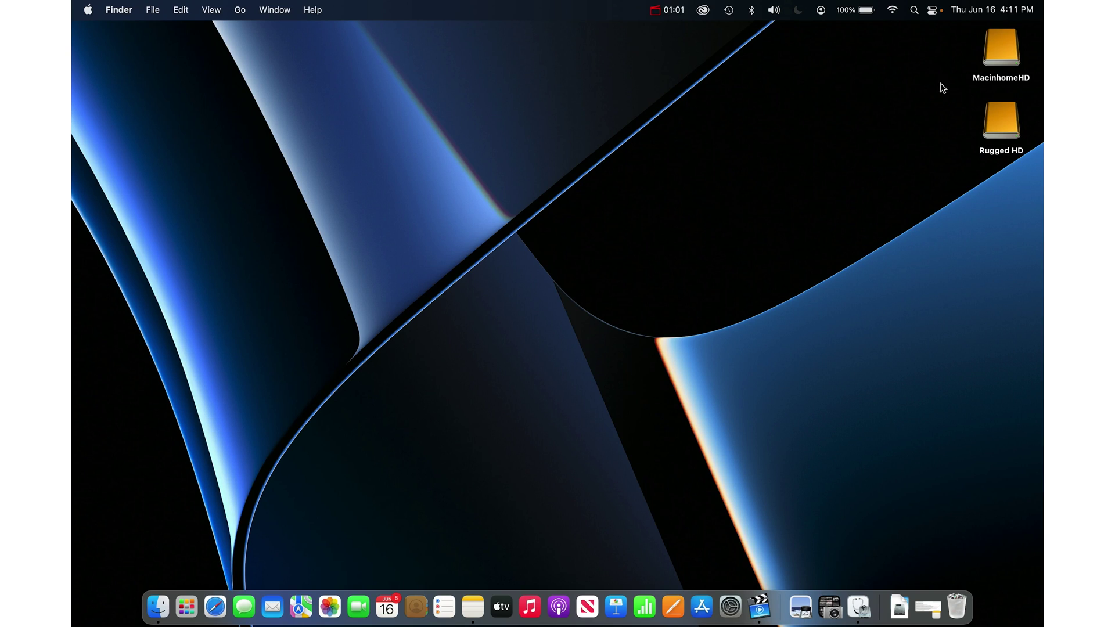
Eject Rugged HD by dragging it onto the Dock's Eject icon, keeping MacinhomeHD selected.
{"action": "left_click", "coordinate": [992, 50]}
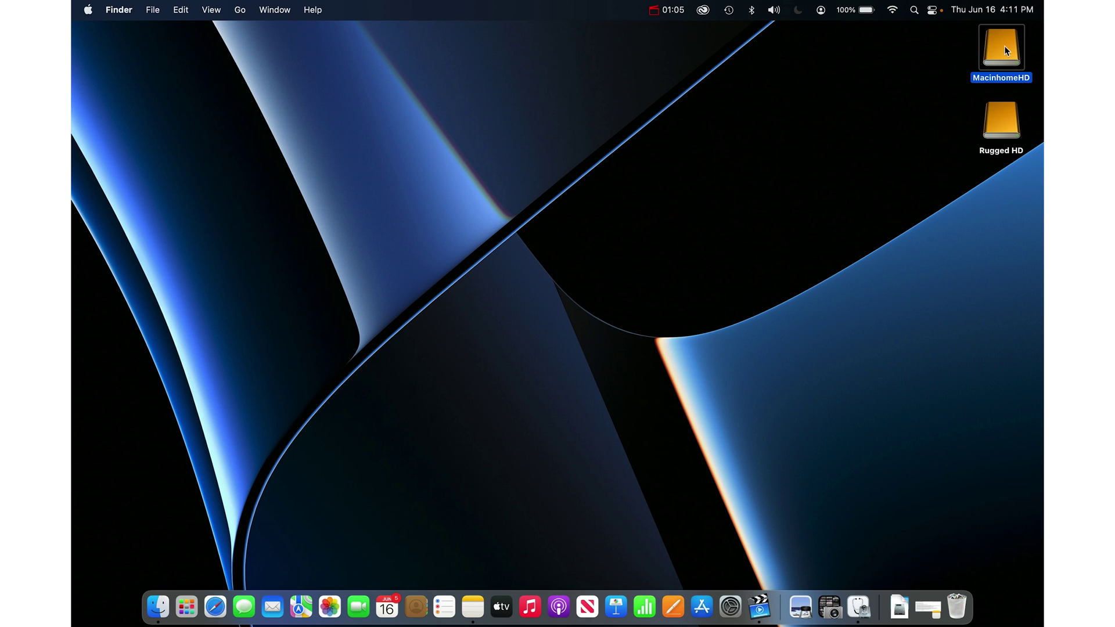
{"action": "left_click", "coordinate": [994, 113]}
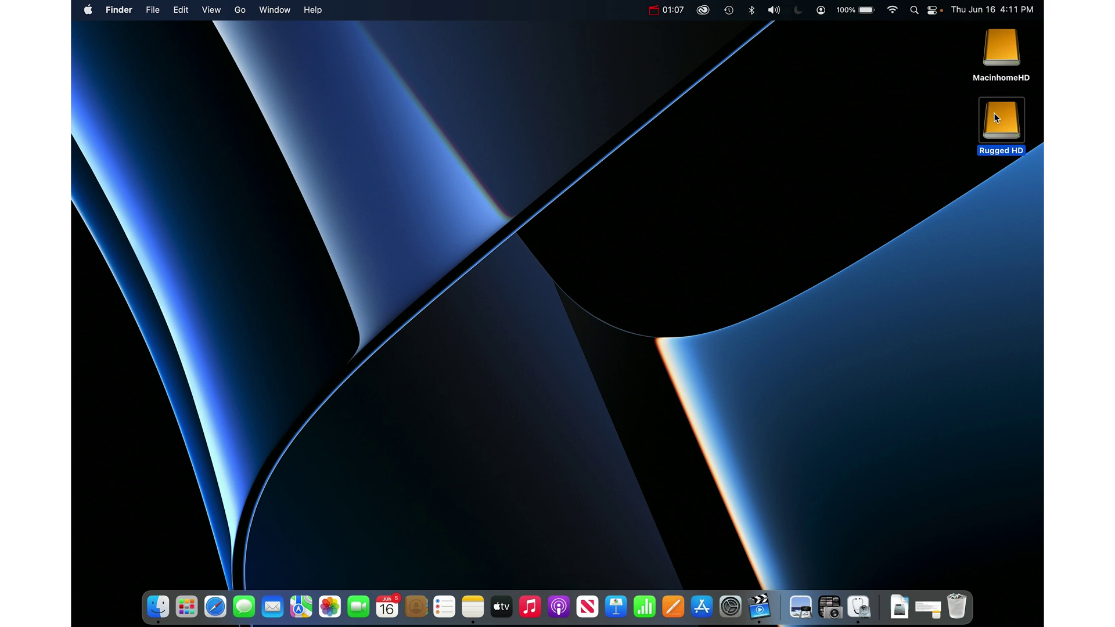
{"action": "left_click_drag", "start_coordinate": [1001, 118], "coordinate": [956, 604]}
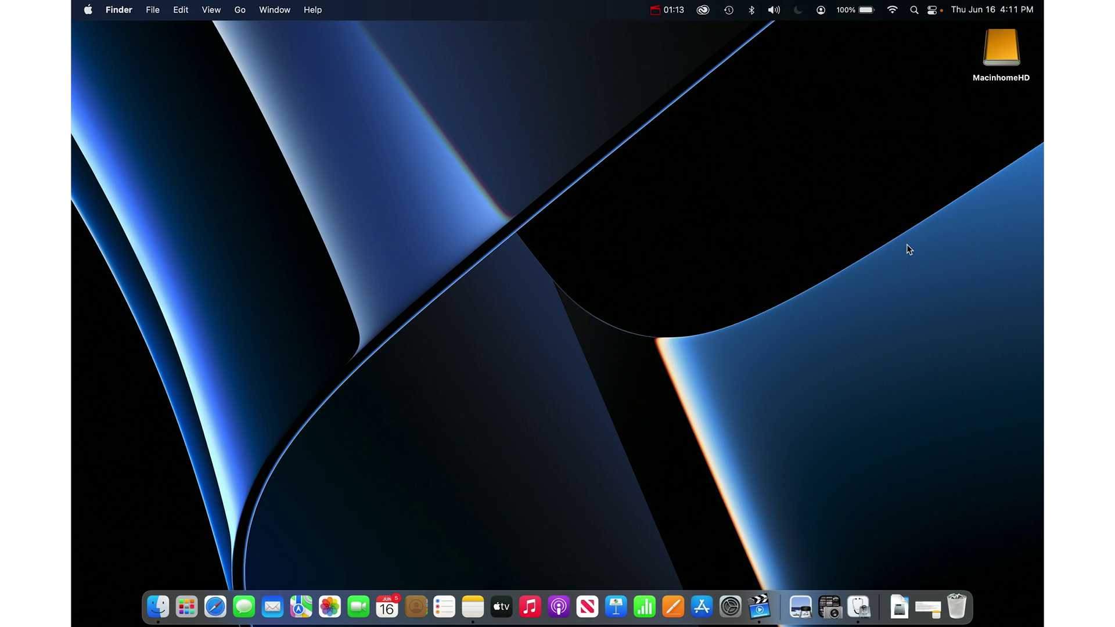
{"action": "left_click", "coordinate": [1002, 50]}
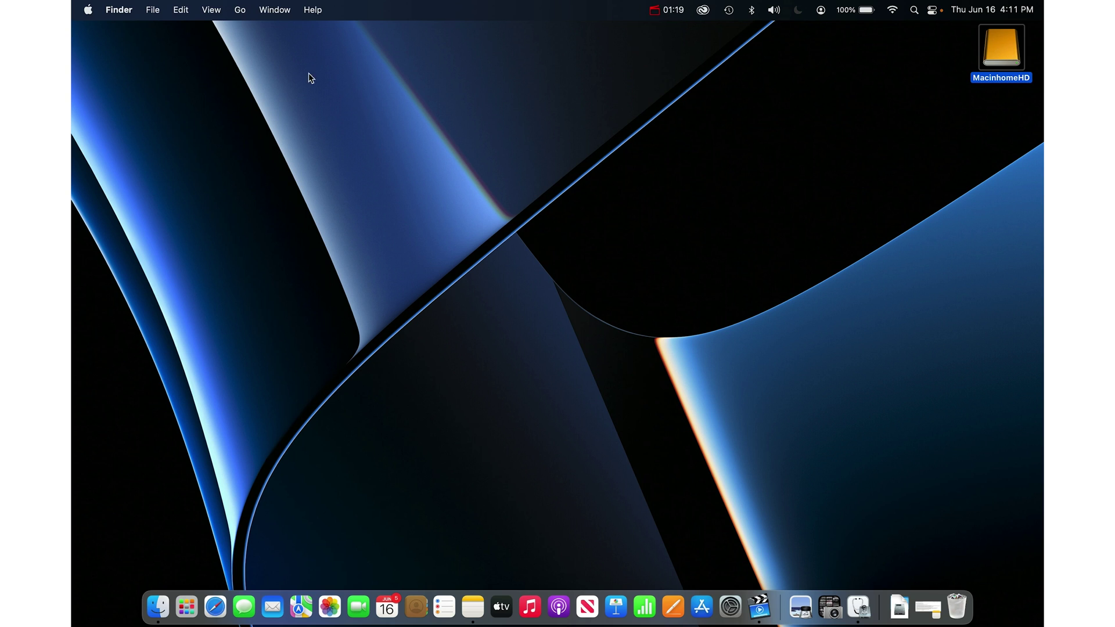
{"action": "left_click", "coordinate": [241, 10]}
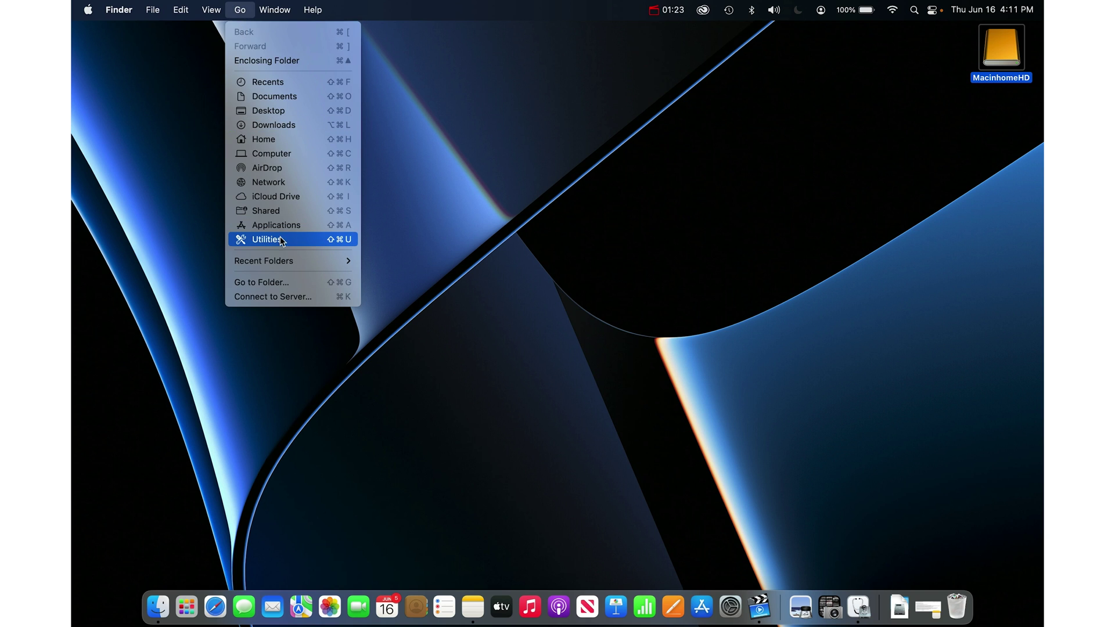
Launch Disk Utility from Applications > Utilities in a new Finder window.
{"action": "left_click", "coordinate": [465, 218]}
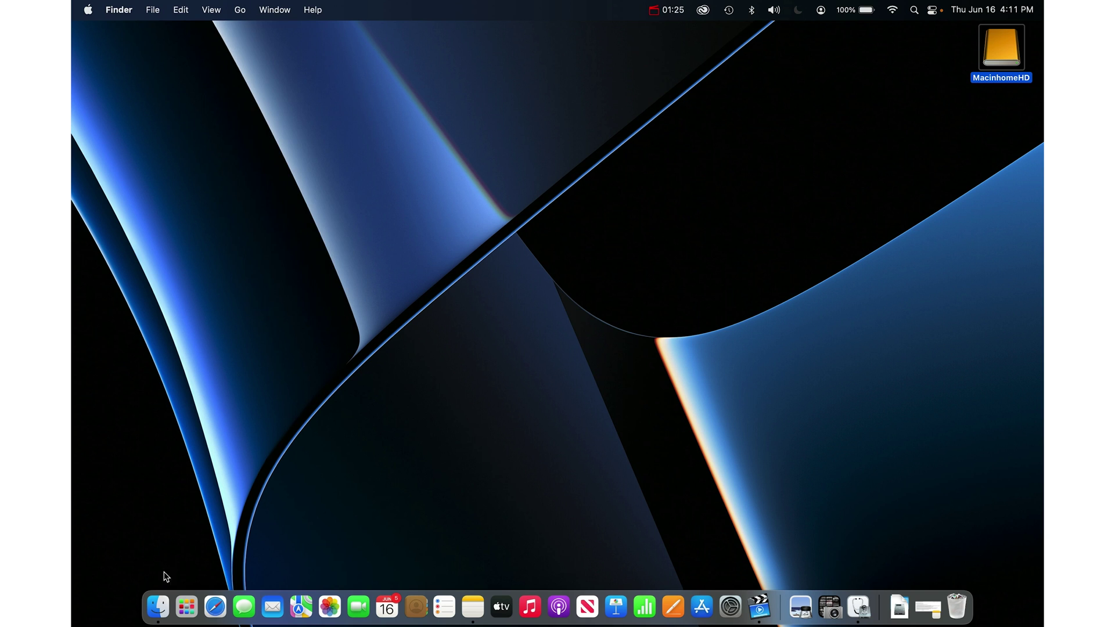
{"action": "left_click", "coordinate": [162, 607]}
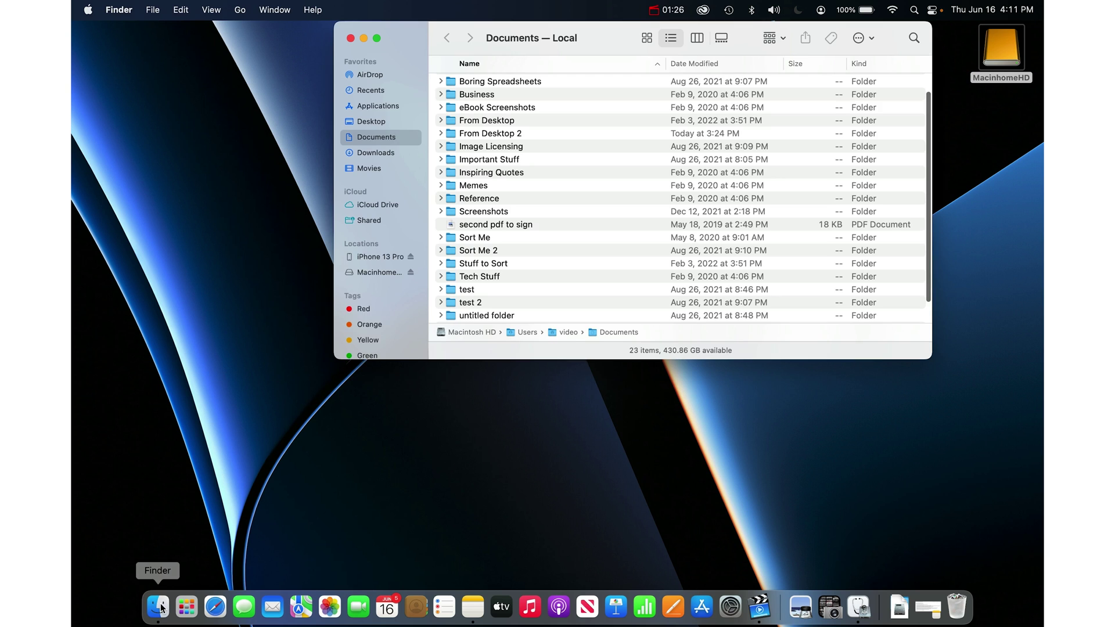
{"action": "left_click", "coordinate": [377, 108]}
{"action": "scroll", "coordinate": [516, 180], "scroll_direction": "down", "scroll_amount": 15}
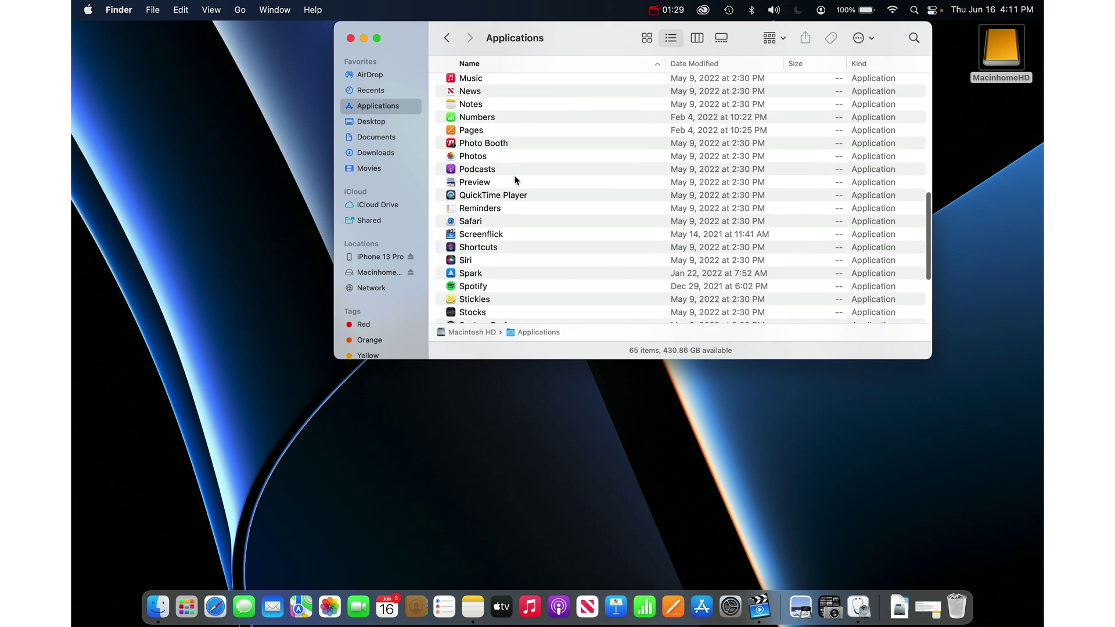
{"action": "double_click", "coordinate": [498, 246]}
{"action": "scroll", "coordinate": [492, 205], "scroll_direction": "down", "scroll_amount": 2}
{"action": "scroll", "coordinate": [491, 203], "scroll_direction": "down", "scroll_amount": 1}
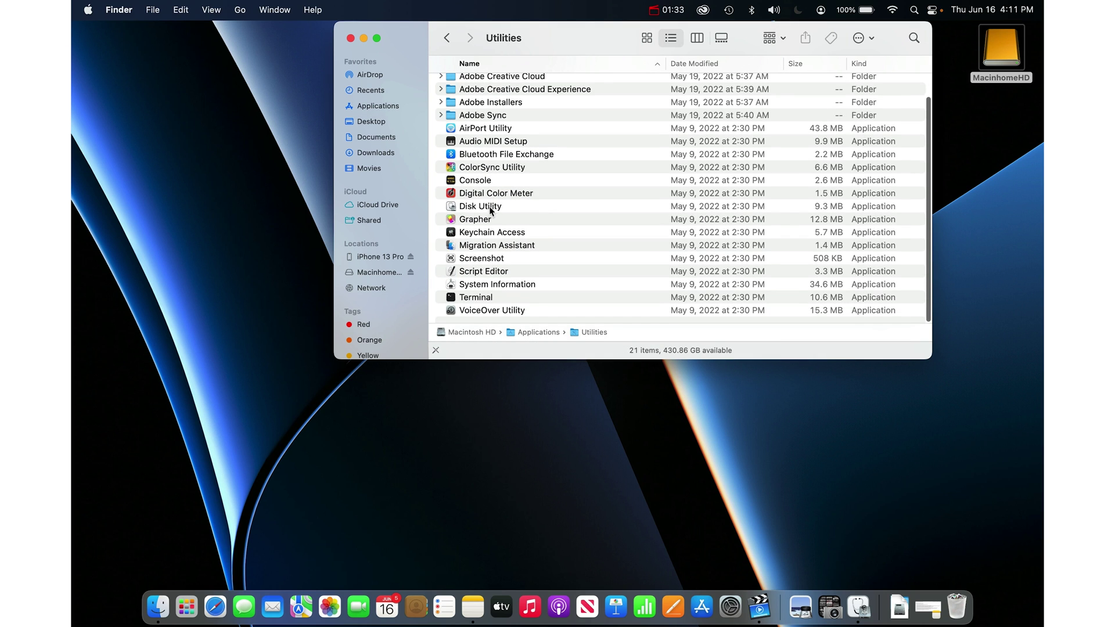
{"action": "left_click", "coordinate": [489, 207]}
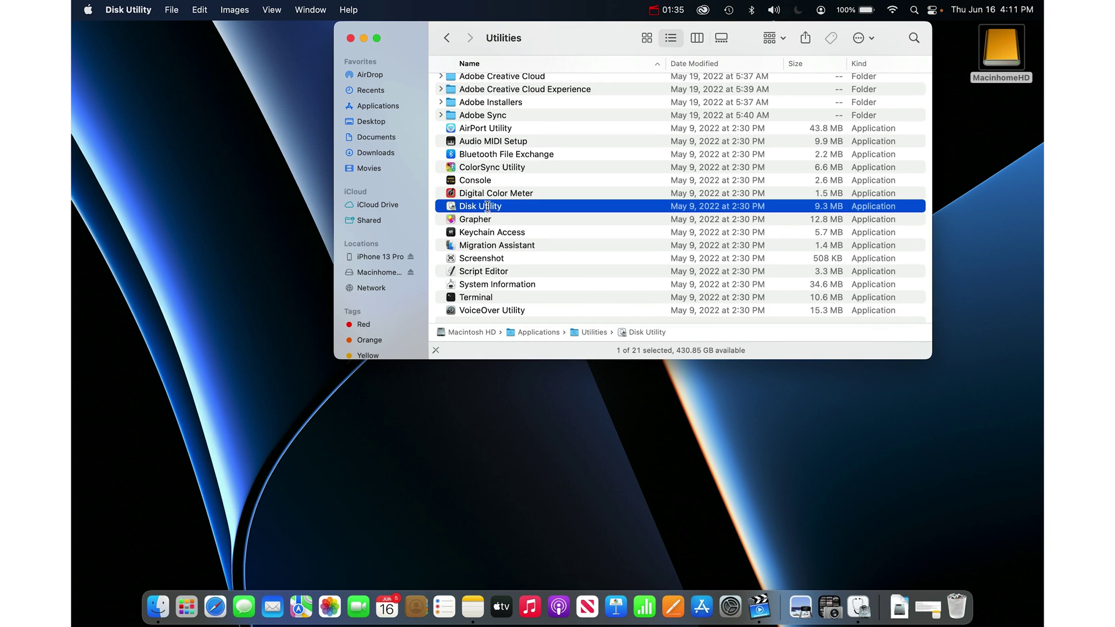
{"action": "double_click", "coordinate": [487, 207]}
Show MacinhomeHD's details in Disk Utility and Get Info, confirming 499.76 GB ExFAT.
{"action": "key", "text": "super+alt+h"}
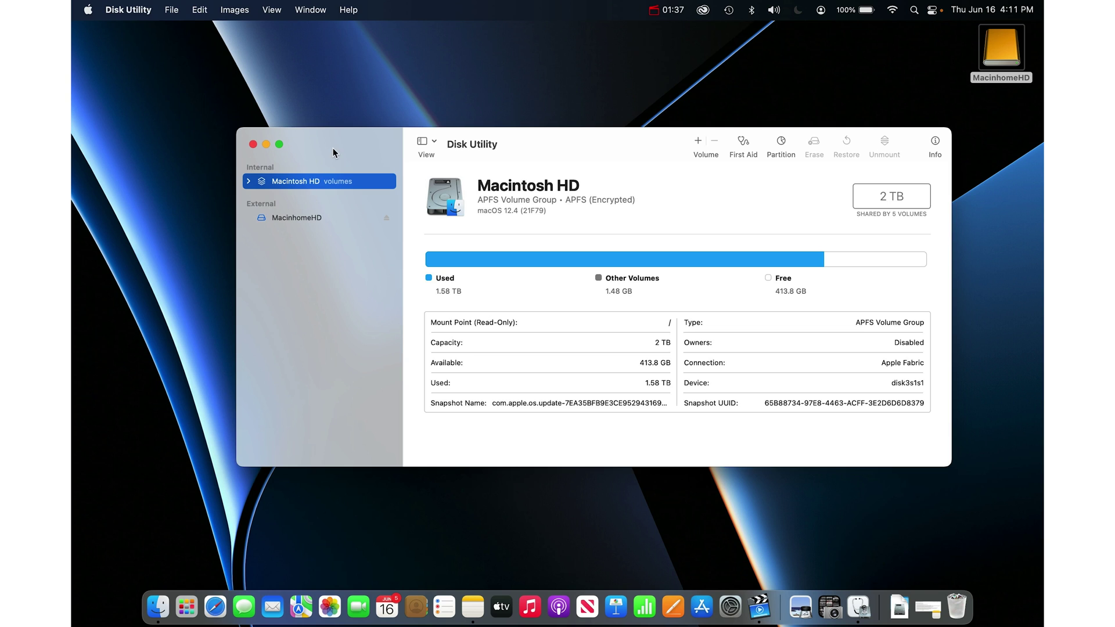
{"action": "left_click_drag", "start_coordinate": [333, 152], "coordinate": [289, 105]}
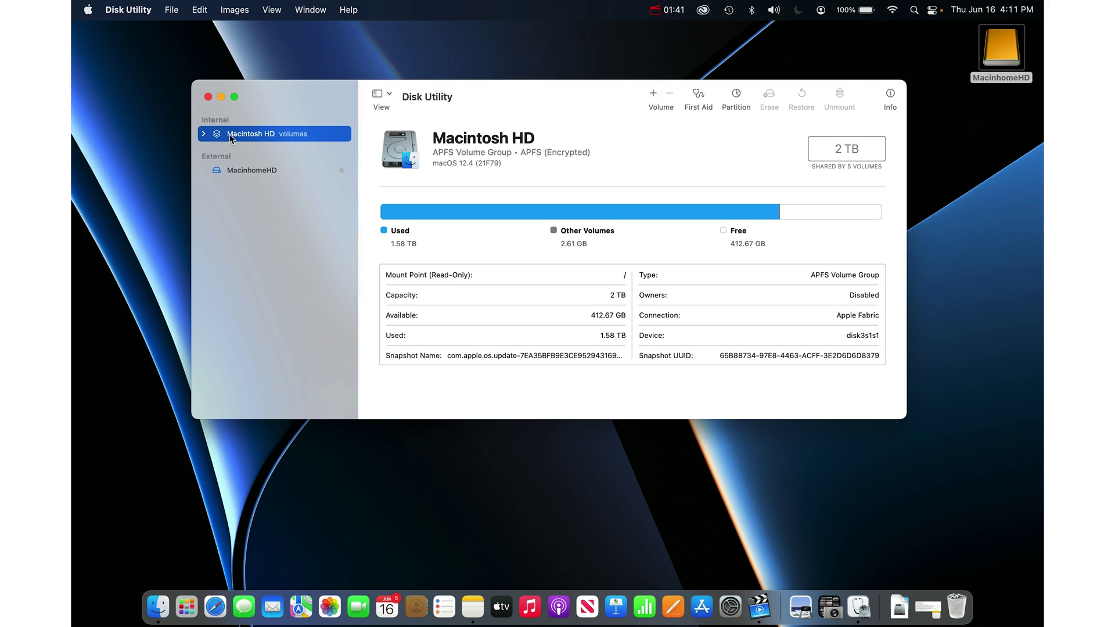
{"action": "left_click", "coordinate": [249, 173]}
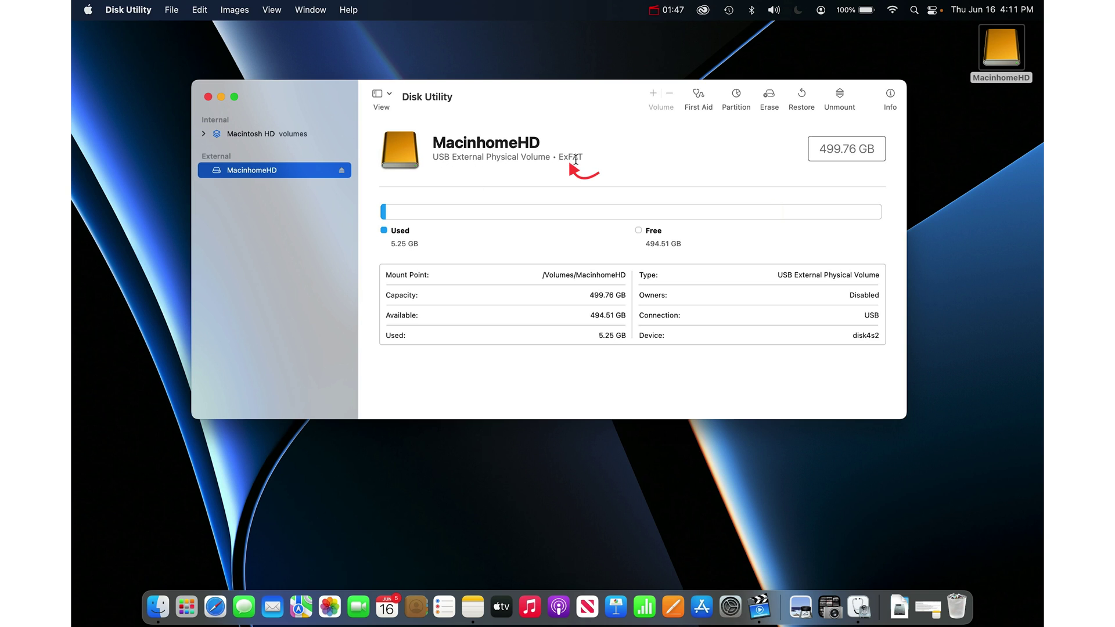
{"action": "mouse_move", "coordinate": [583, 105]}
{"action": "left_mouse_down"}
{"action": "mouse_move", "coordinate": [525, 87]}
{"action": "mouse_move", "coordinate": [507, 119]}
{"action": "left_mouse_up"}
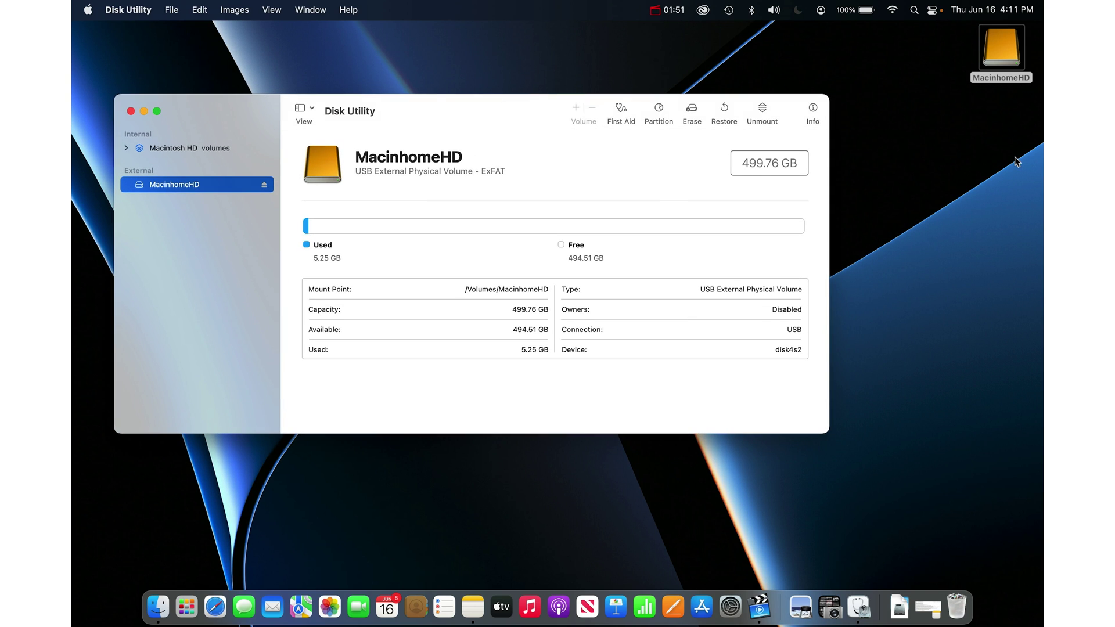
{"action": "left_click", "coordinate": [996, 47]}
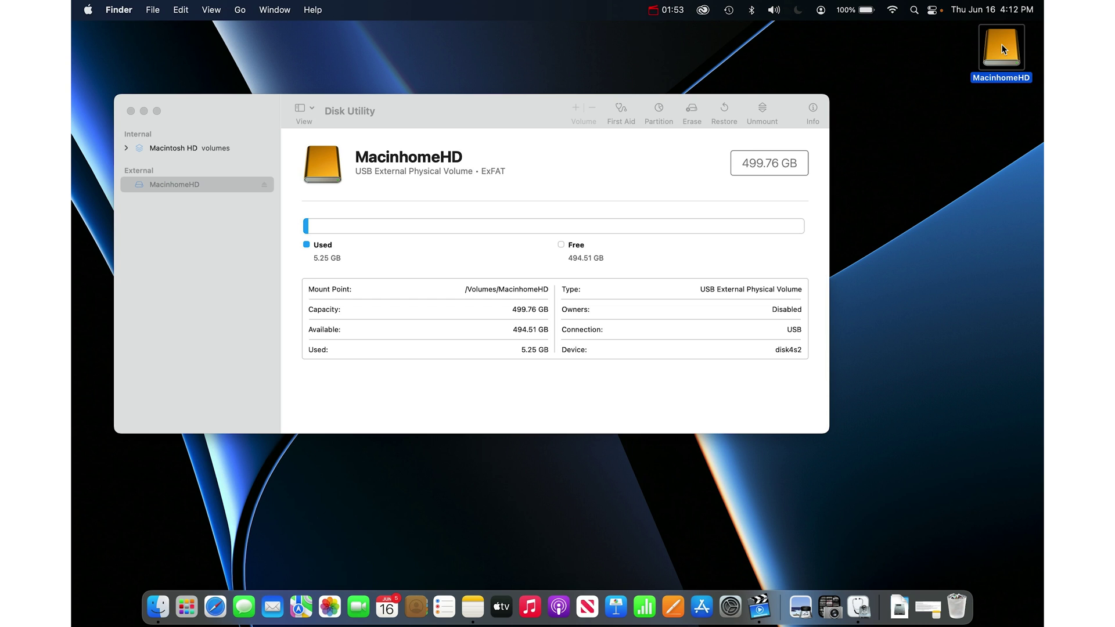
{"action": "key", "text": "super+i"}
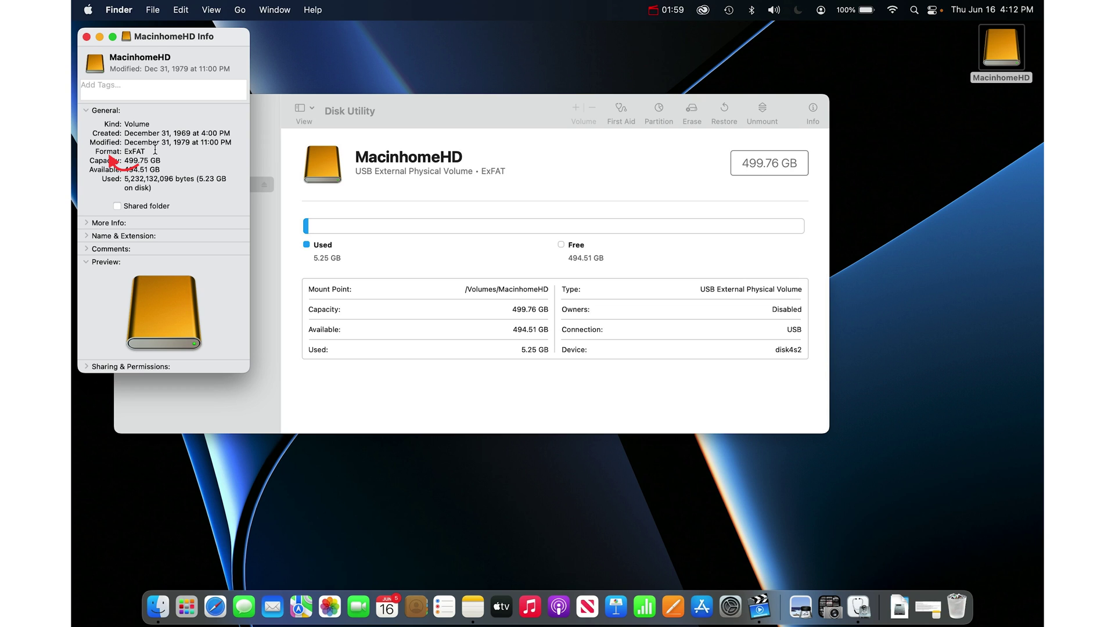
{"action": "left_click", "coordinate": [87, 37]}
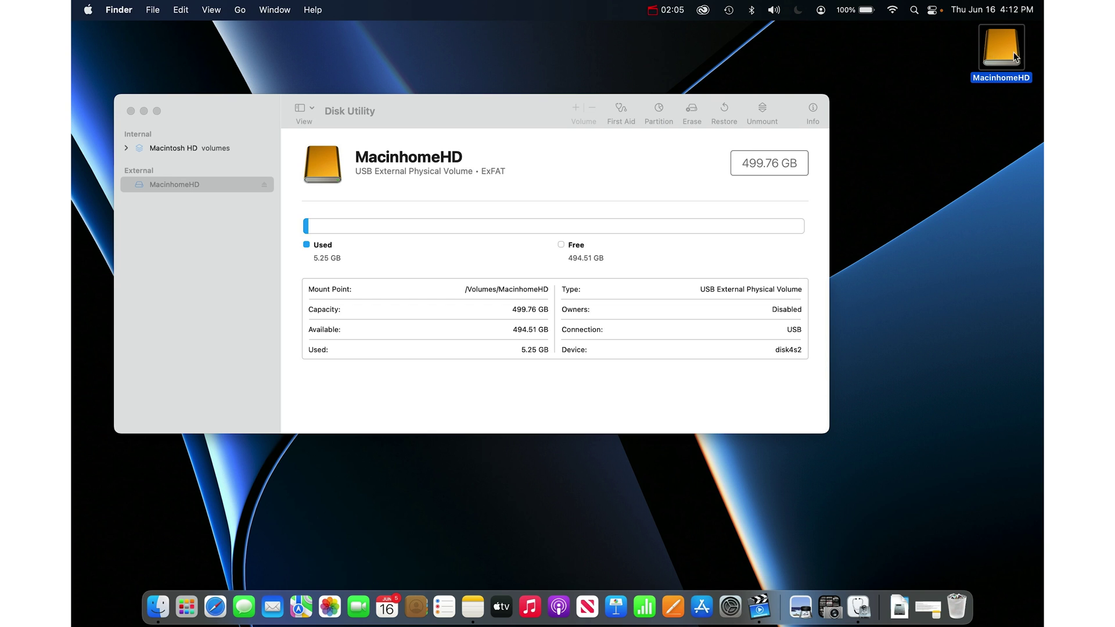
{"action": "left_click", "coordinate": [444, 112]}
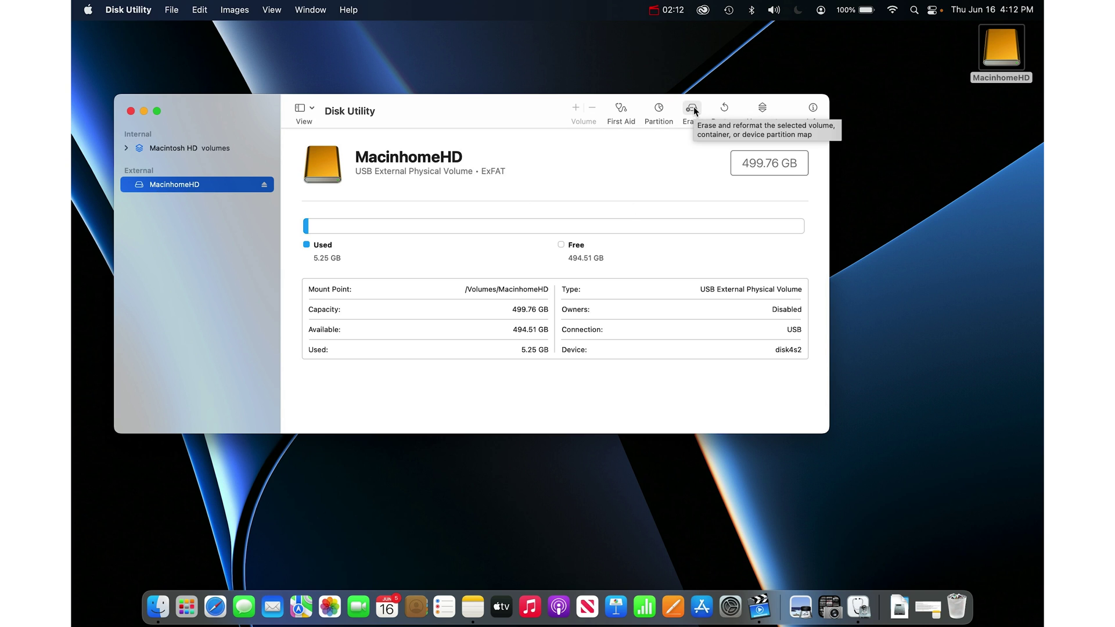
Erase MacinhomeHD as Mac OS Extended (Journaled) under the same name, then dismiss the summary.
{"action": "left_click", "coordinate": [694, 112]}
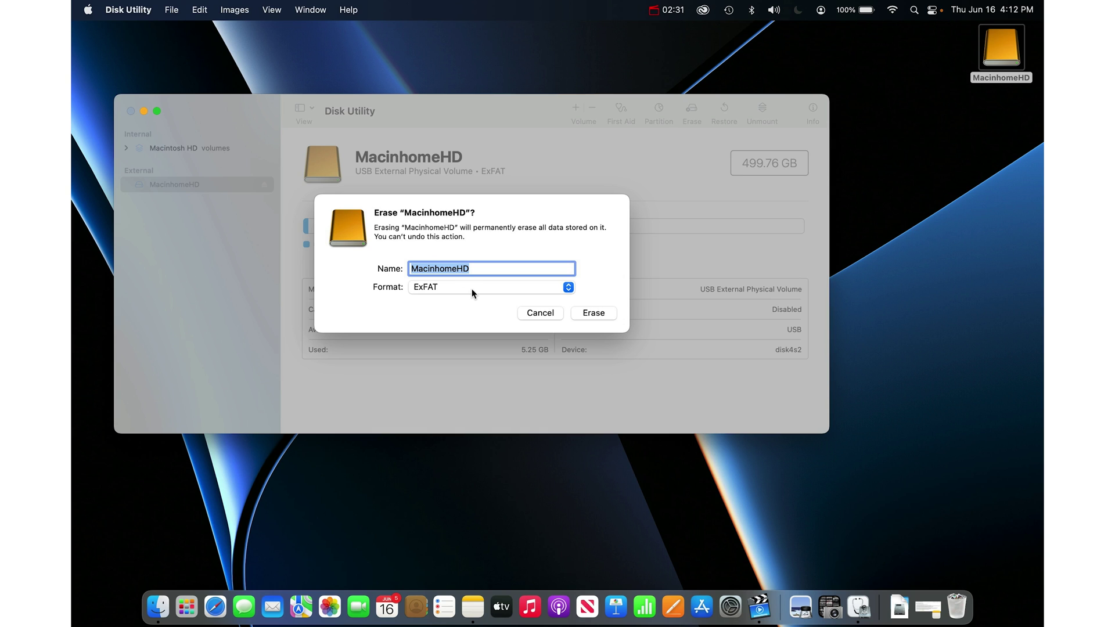
{"action": "left_click", "coordinate": [471, 288]}
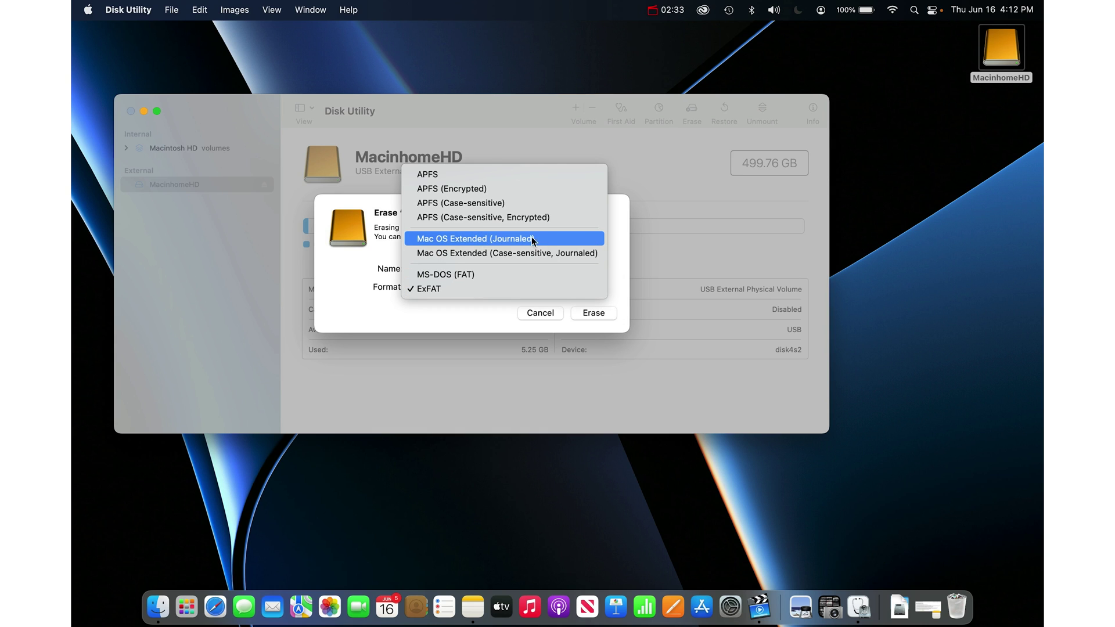
{"action": "left_click", "coordinate": [474, 243]}
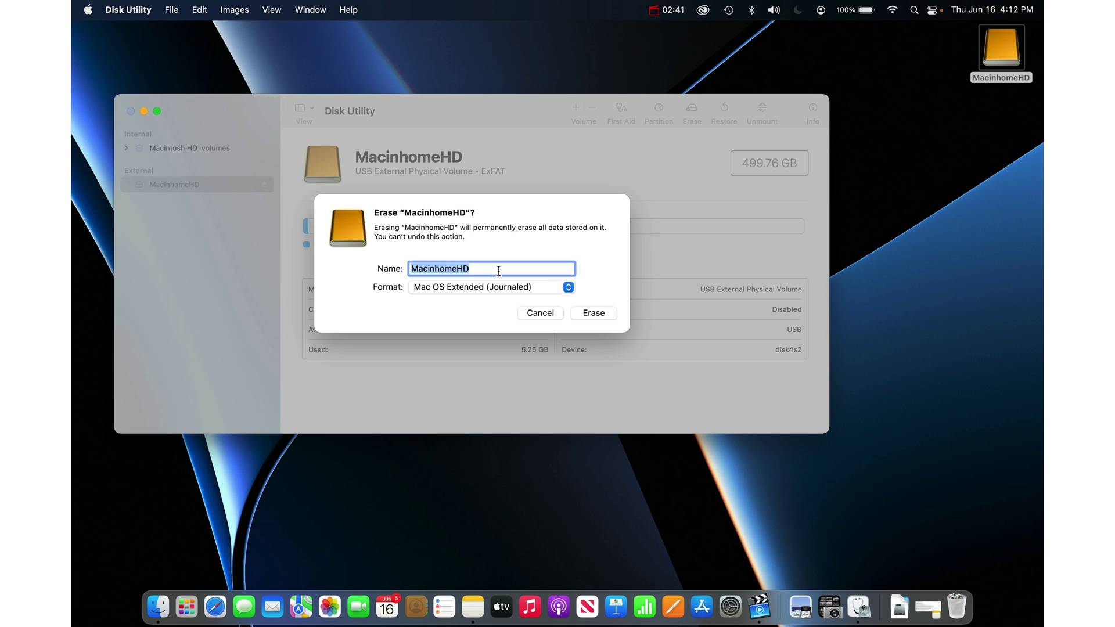
{"action": "left_click", "coordinate": [595, 314]}
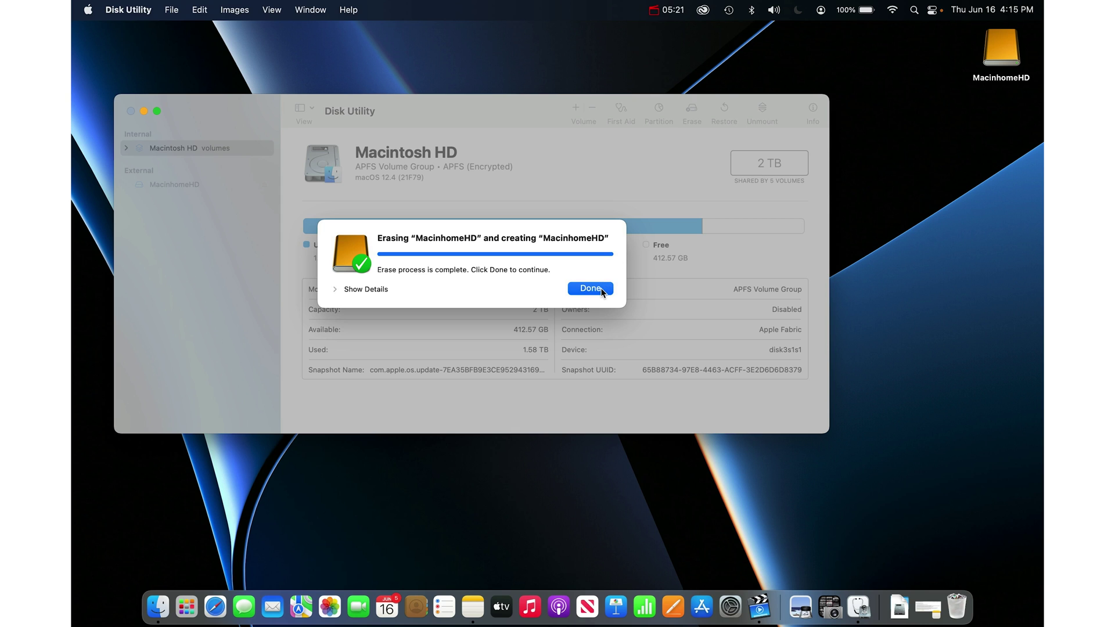
{"action": "left_click", "coordinate": [590, 289]}
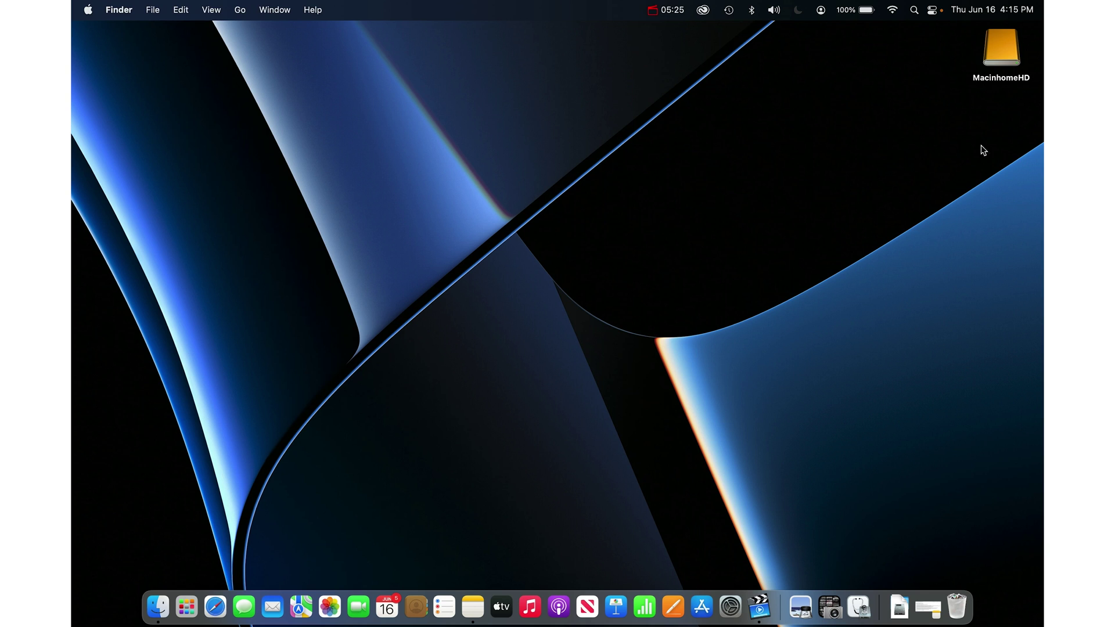
Select the reformatted MacinhomeHD drive on the desktop.
{"action": "left_click", "coordinate": [1000, 46]}
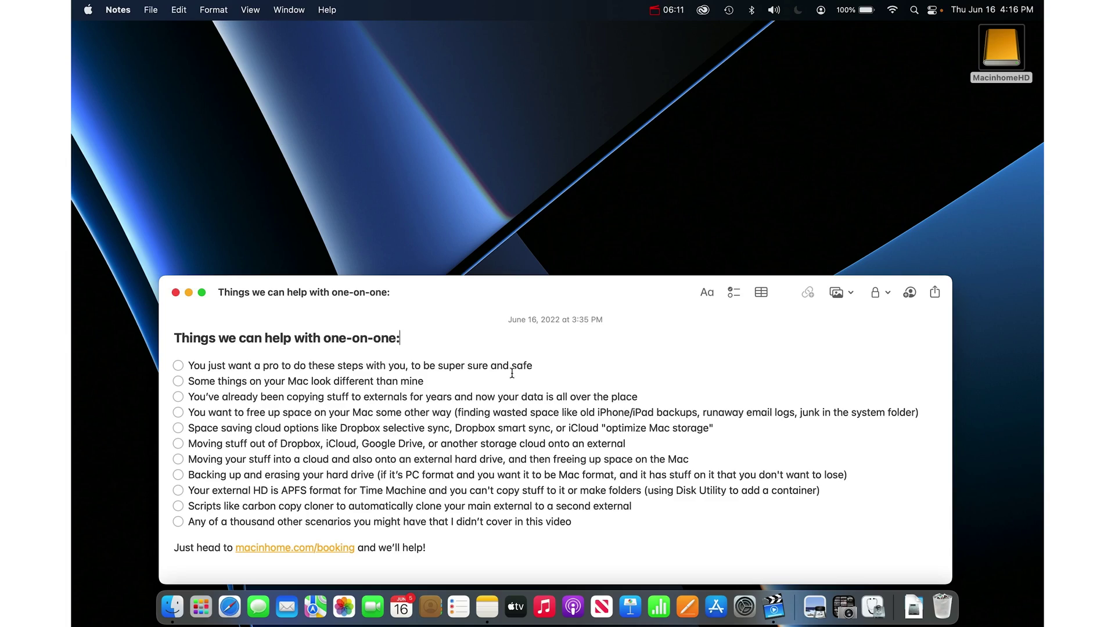
Step through the checklist, selecting the items about appearance changes, freeing space and cloud options.
{"action": "left_click", "coordinate": [557, 364]}
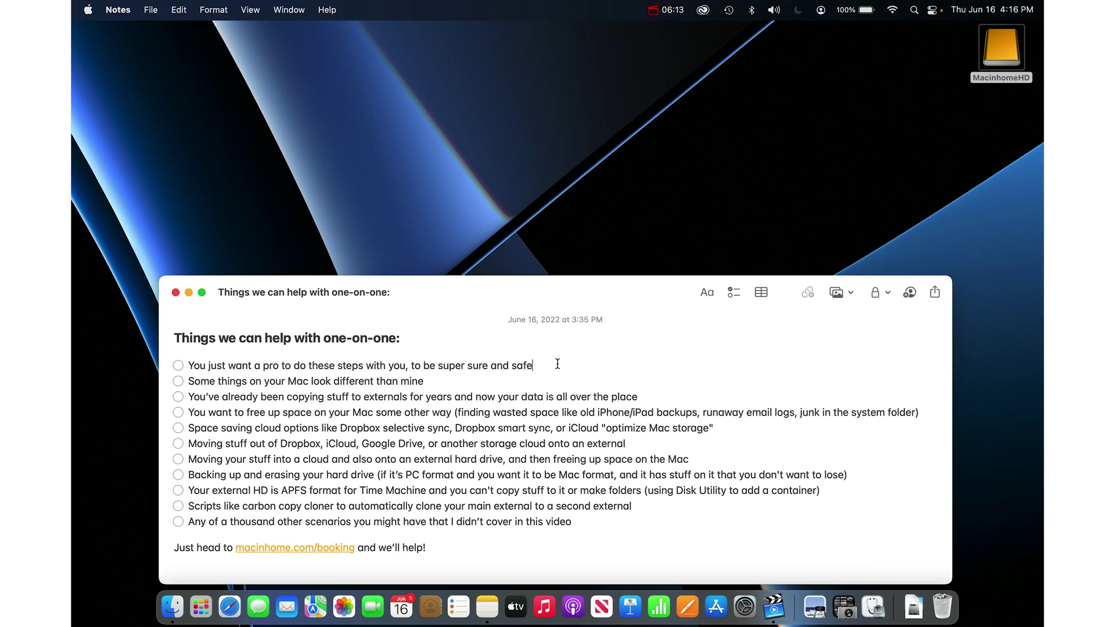
{"action": "triple_click", "coordinate": [189, 381]}
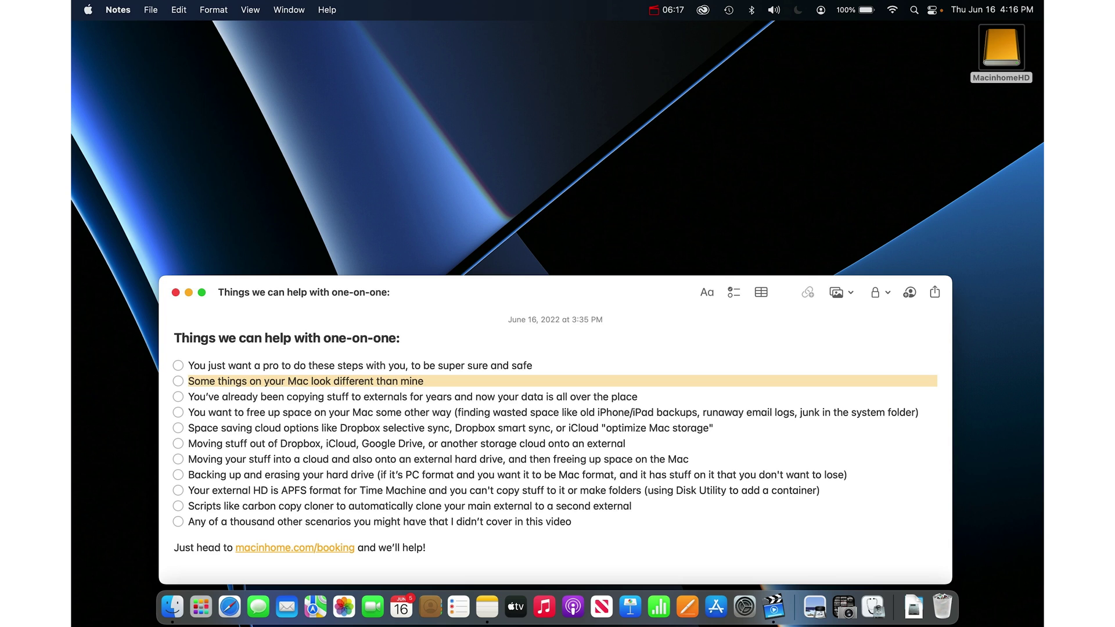
{"action": "left_click", "coordinate": [188, 381]}
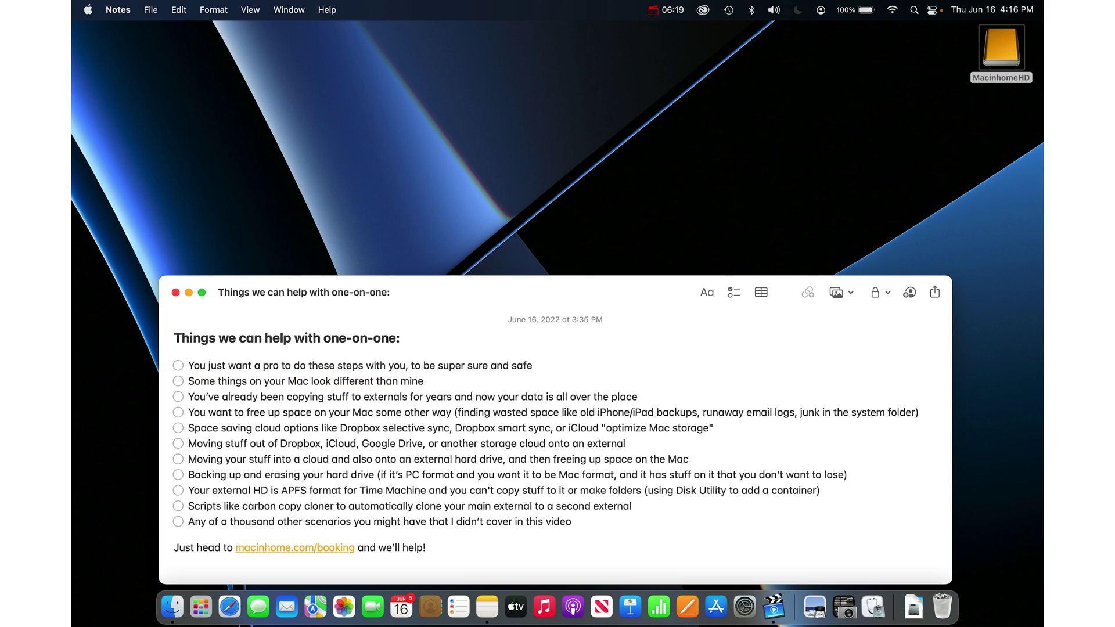
{"action": "key", "text": "shift+Down"}
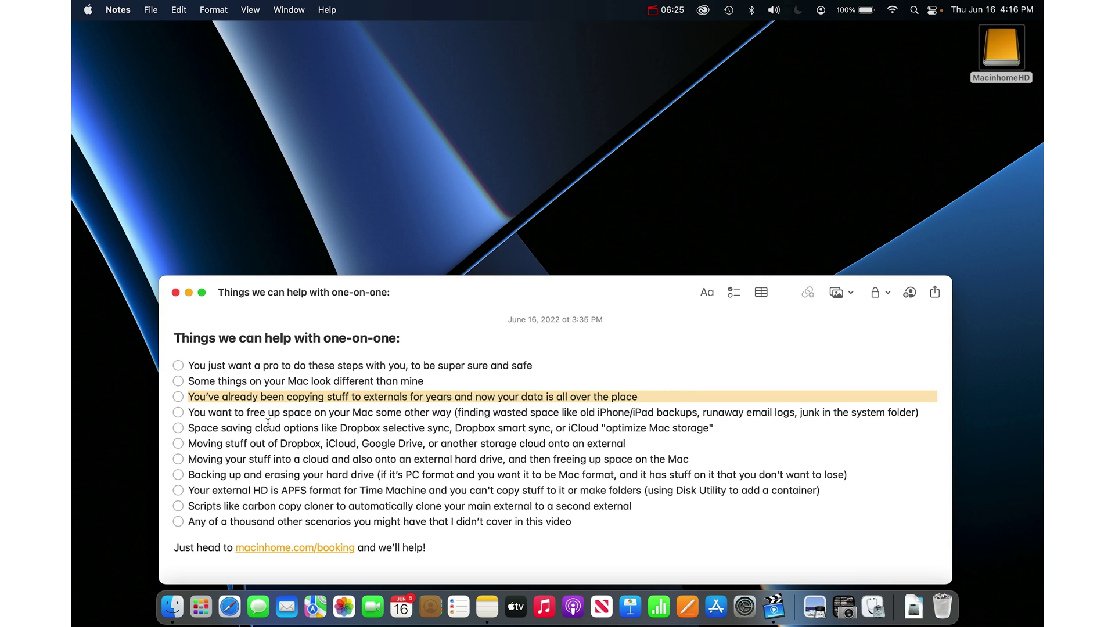
{"action": "left_click", "coordinate": [188, 413]}
{"action": "key", "text": "shift+Down"}
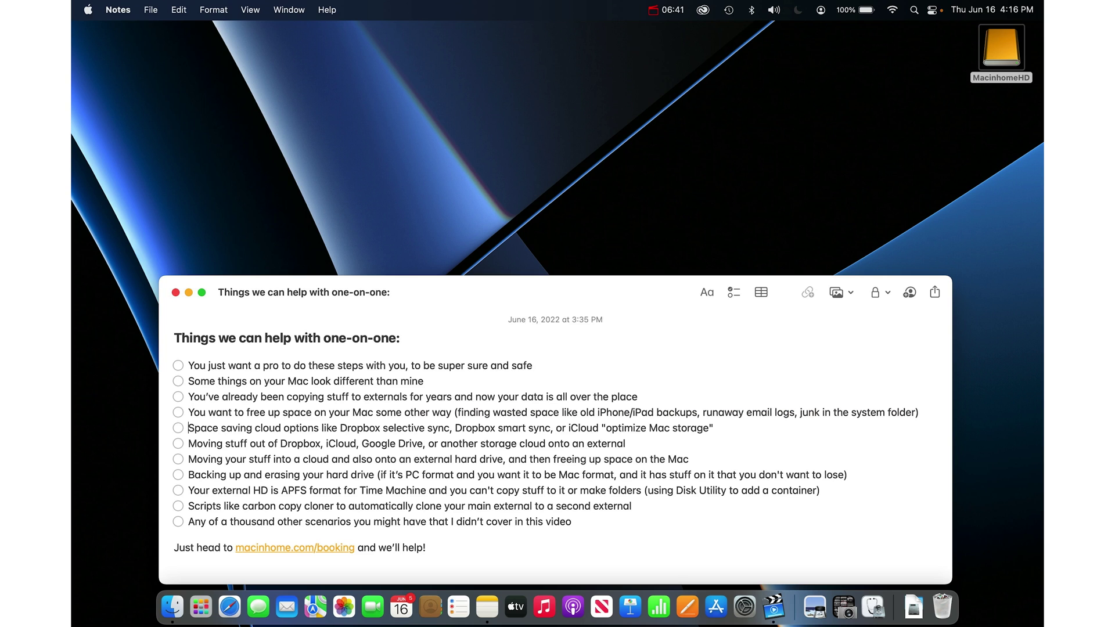
{"action": "key", "text": "shift+Down"}
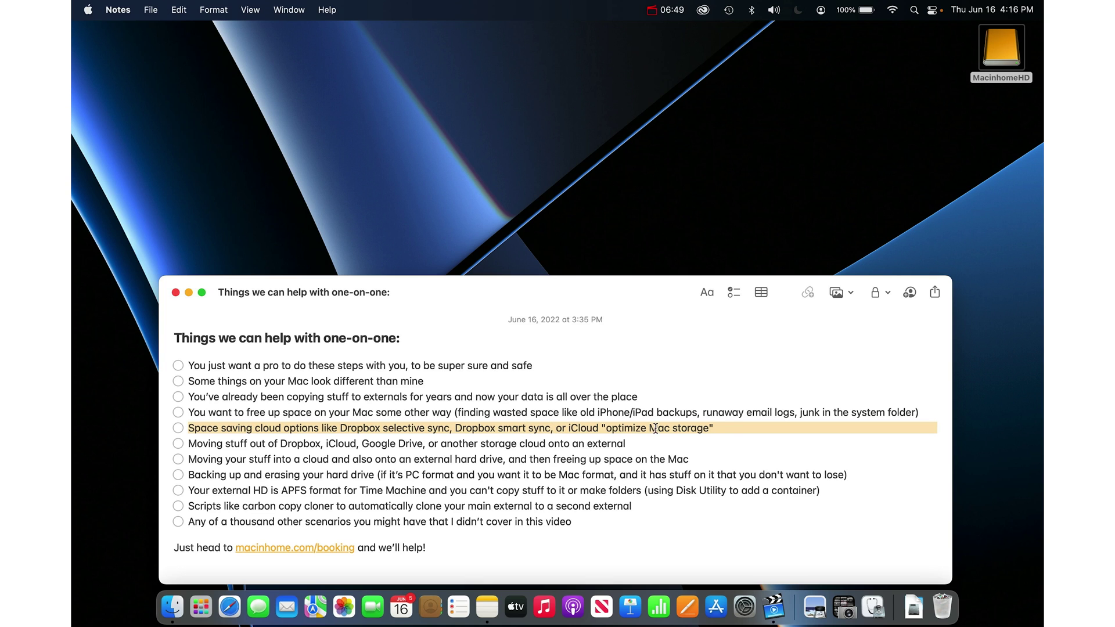
Append 'or externals' to the end of the Dropbox item.
{"action": "left_click", "coordinate": [736, 428]}
{"action": "key", "text": "Right"}
{"action": "key", "text": "shift+Down"}
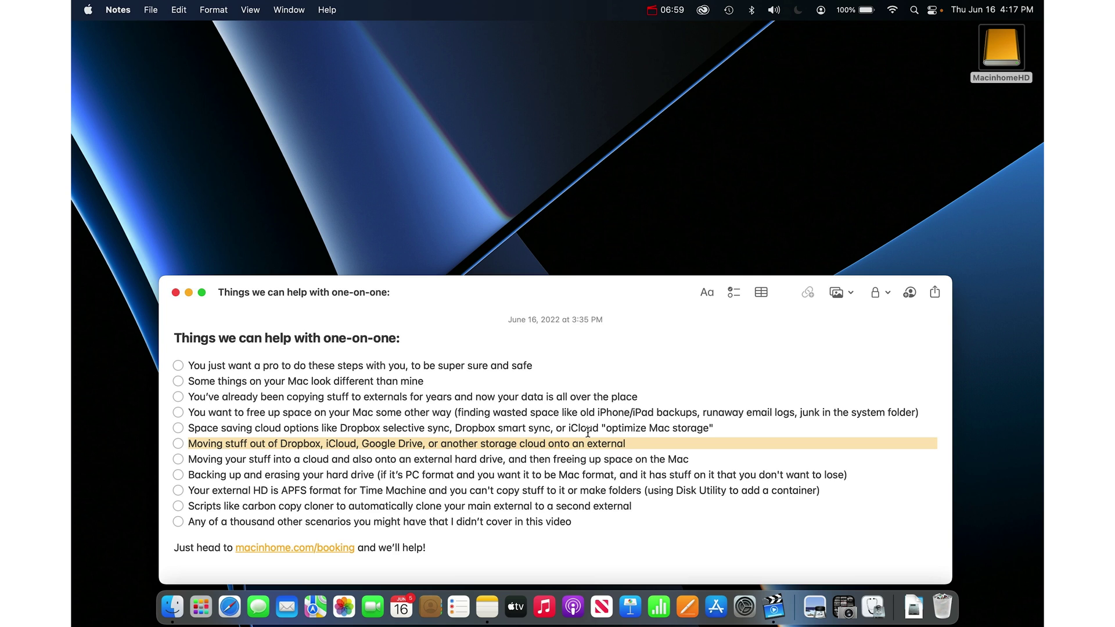
{"action": "left_click", "coordinate": [629, 442]}
{"action": "type", "text": "or ex"}
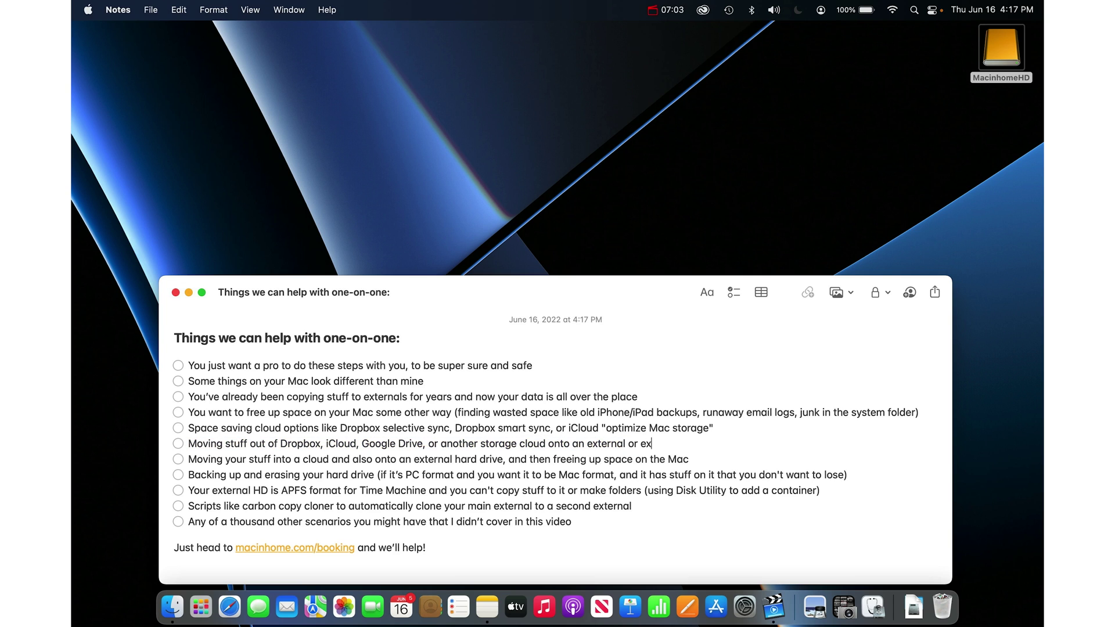
{"action": "type", "text": "ternals"}
{"action": "triple_click", "coordinate": [209, 460]}
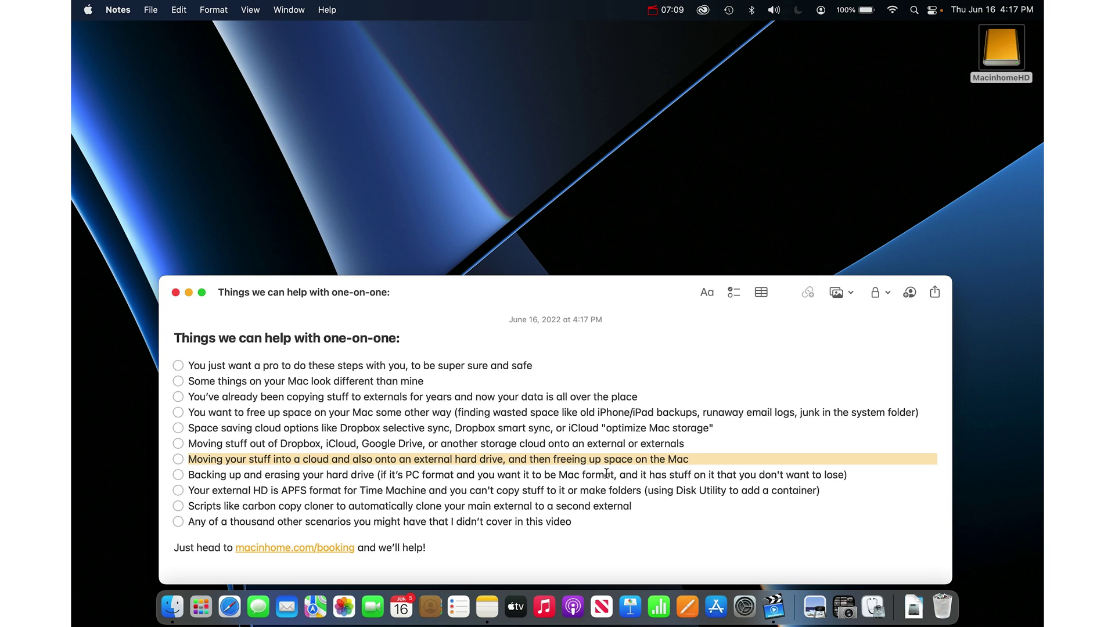
{"action": "left_click", "coordinate": [694, 459]}
{"action": "key", "text": "Right"}
{"action": "key", "text": "shift+Up"}
{"action": "key", "text": "Down"}
{"action": "key", "text": "shift+Down"}
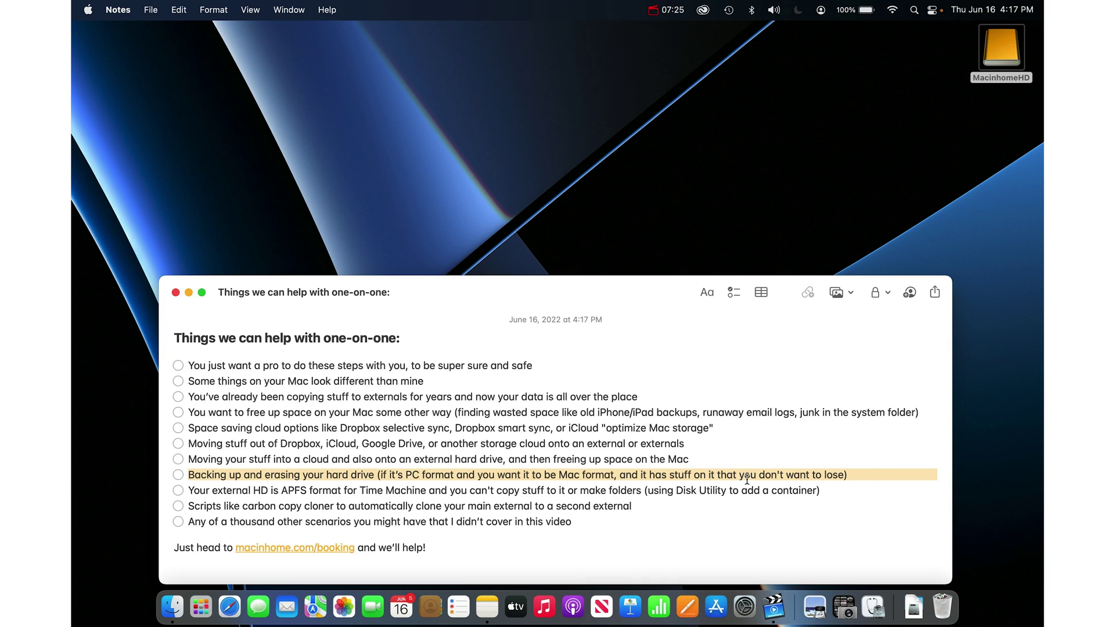
{"action": "left_click", "coordinate": [871, 474]}
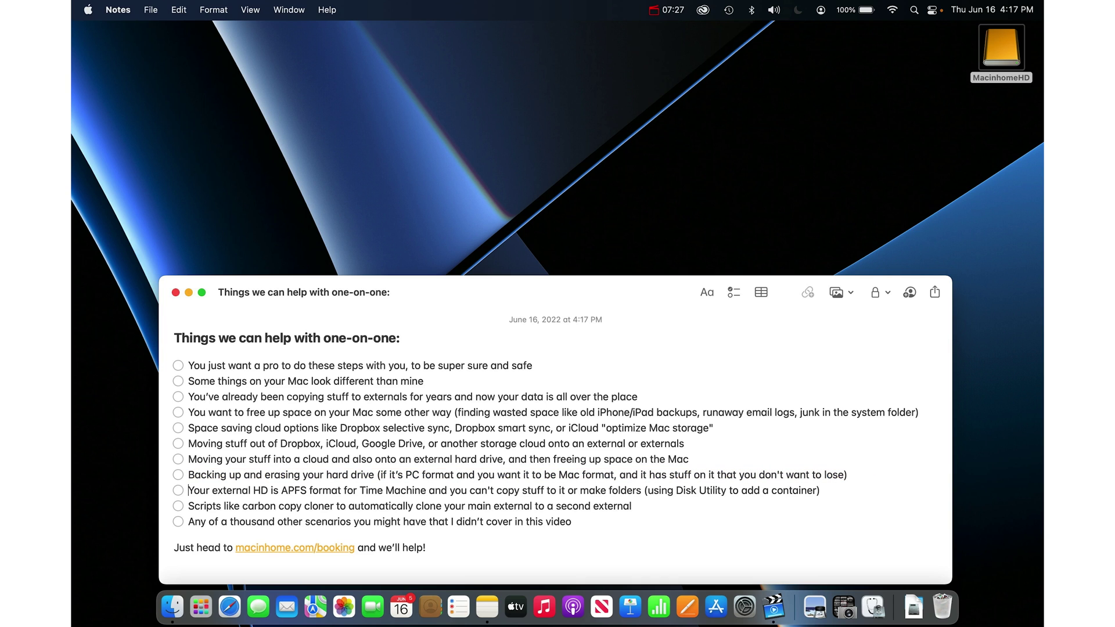
{"action": "key", "text": "shift+Down"}
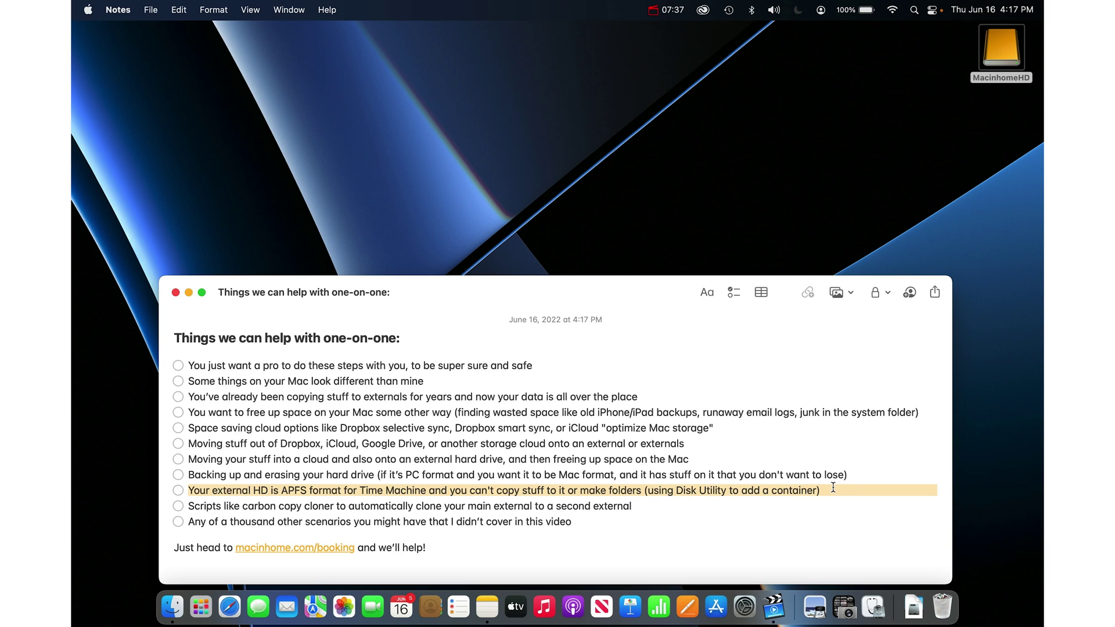
{"action": "key", "text": "Right"}
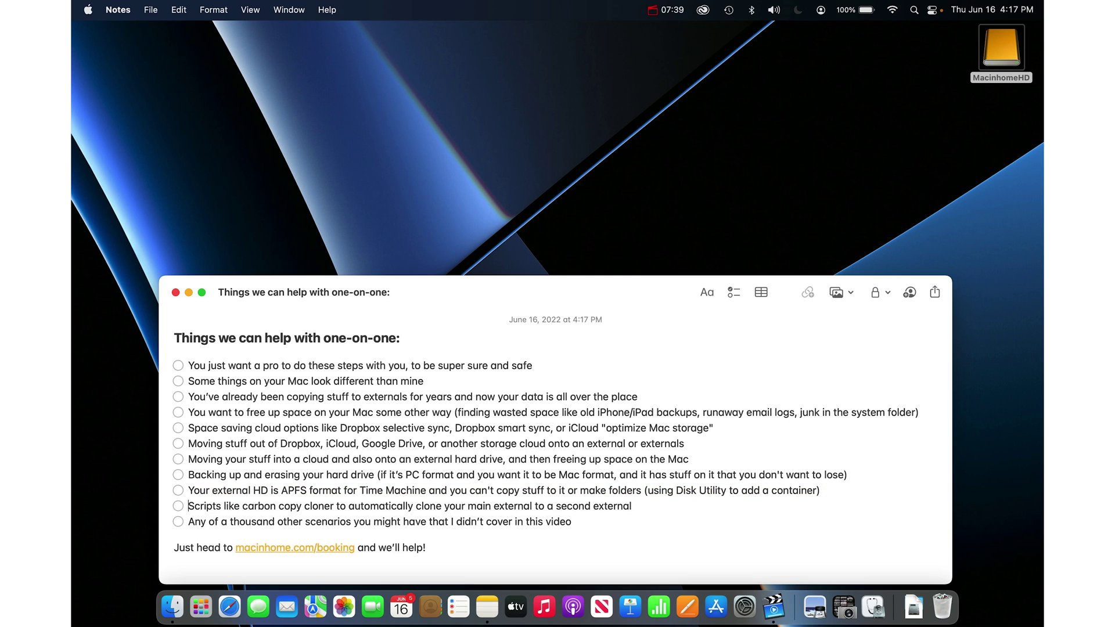
{"action": "key", "text": "shift+Down"}
{"action": "key", "text": "Left"}
{"action": "key", "text": "shift+Down"}
{"action": "key", "text": "shift+Left"}
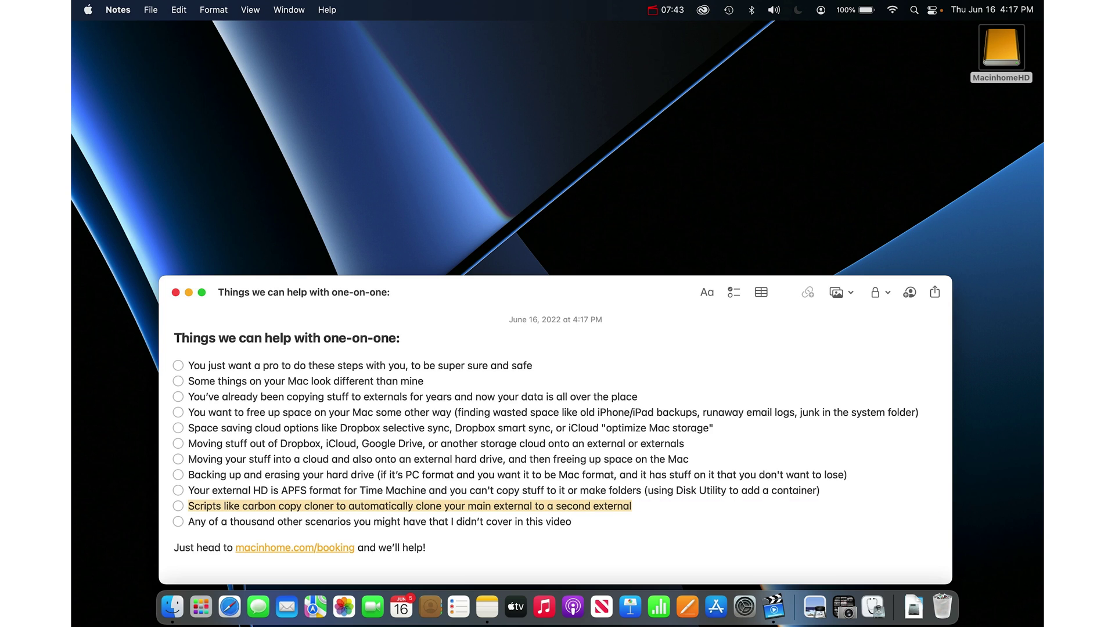